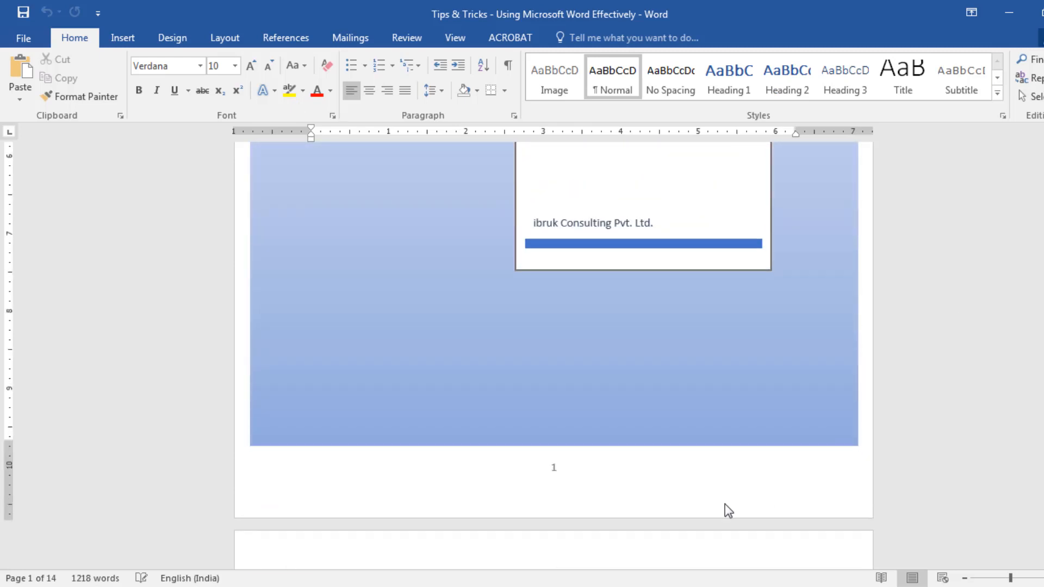
Open the cover page's footer for editing and check the page numbers in the footers of the following pages
{"action": "double_click", "coordinate": [631, 478]}
{"action": "scroll", "coordinate": [905, 490], "scroll_direction": "down", "scroll_amount": 12}
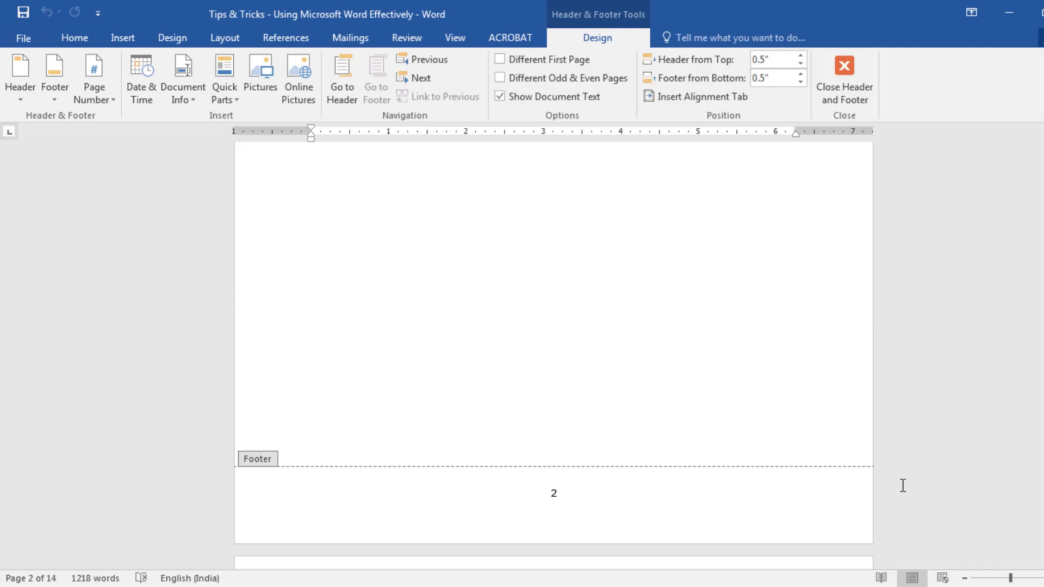
{"action": "scroll", "coordinate": [903, 486], "scroll_direction": "down", "scroll_amount": 15}
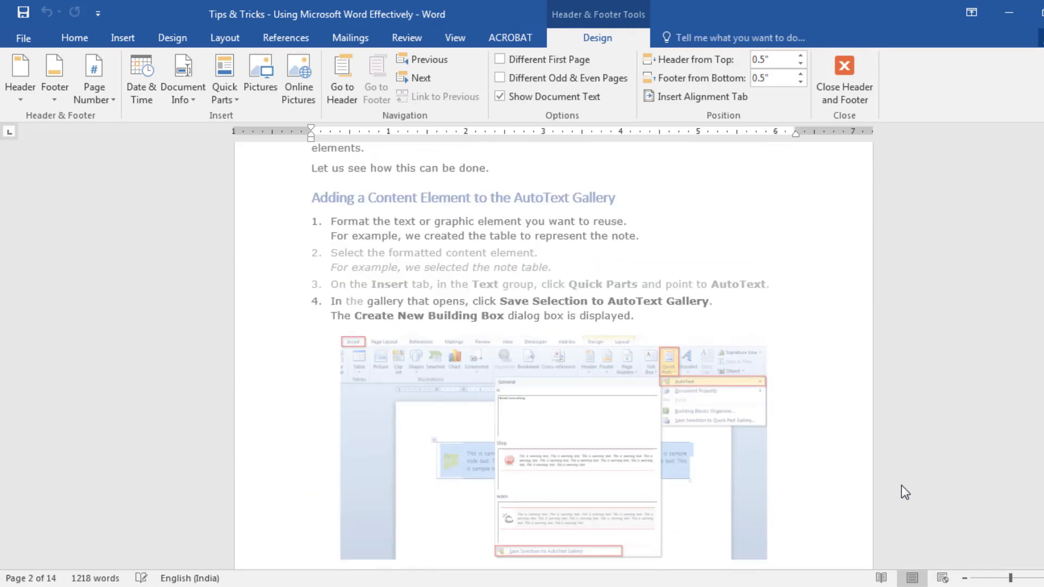
{"action": "scroll", "coordinate": [906, 492], "scroll_direction": "down", "scroll_amount": 6}
{"action": "scroll", "coordinate": [904, 491], "scroll_direction": "up", "scroll_amount": 20}
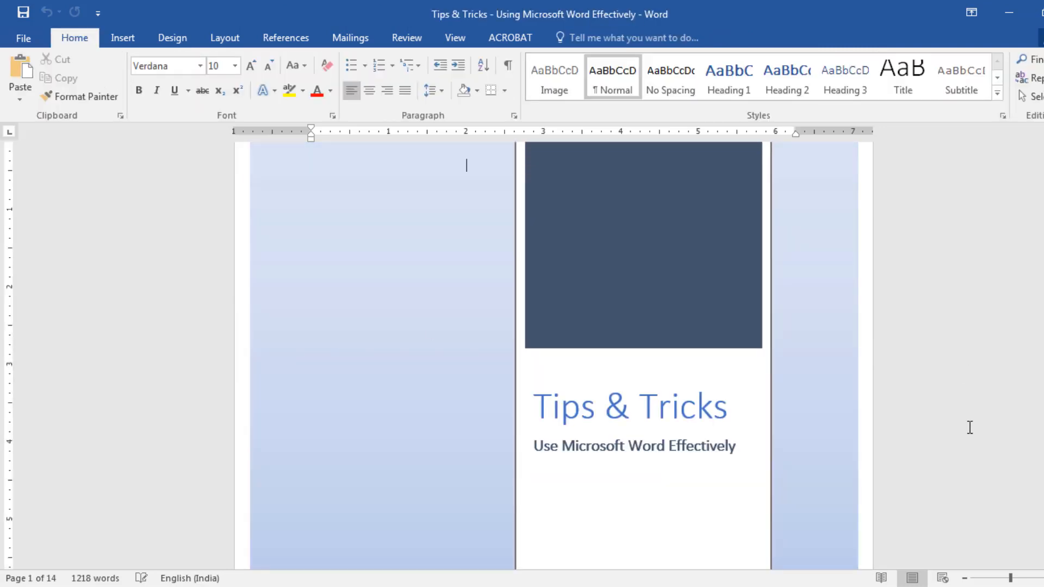
Insert an Odd Page section break before the Table of Contents heading
{"action": "scroll", "coordinate": [970, 427], "scroll_direction": "down", "scroll_amount": 10}
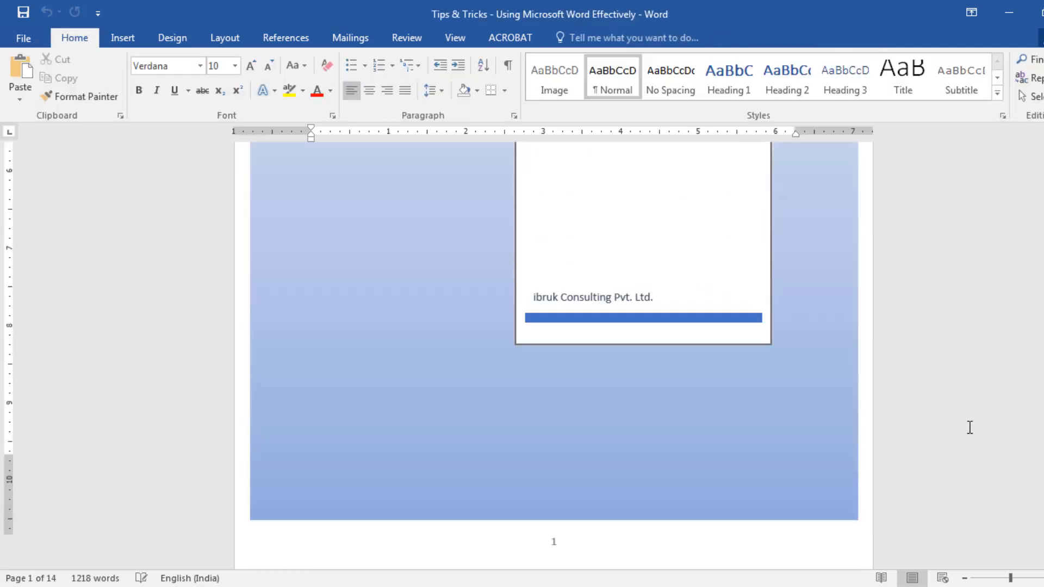
{"action": "scroll", "coordinate": [972, 434], "scroll_direction": "down", "scroll_amount": 8}
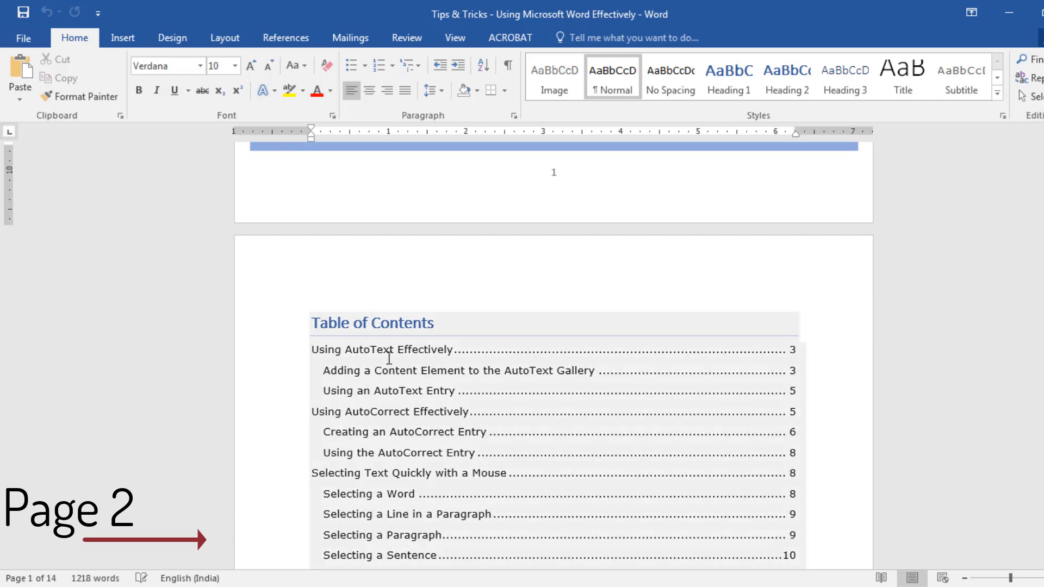
{"action": "left_click", "coordinate": [280, 337]}
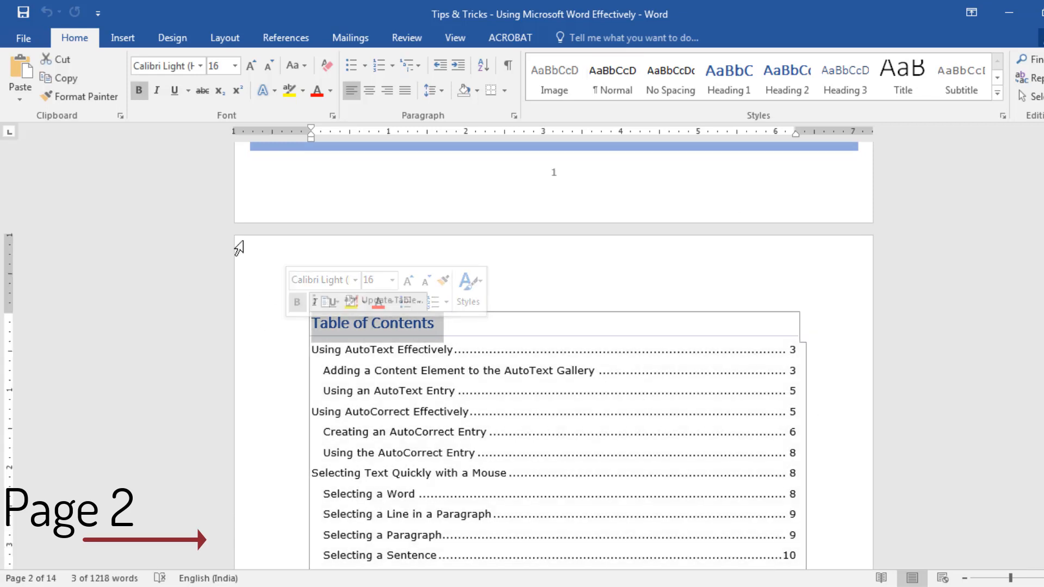
{"action": "left_click", "coordinate": [226, 46]}
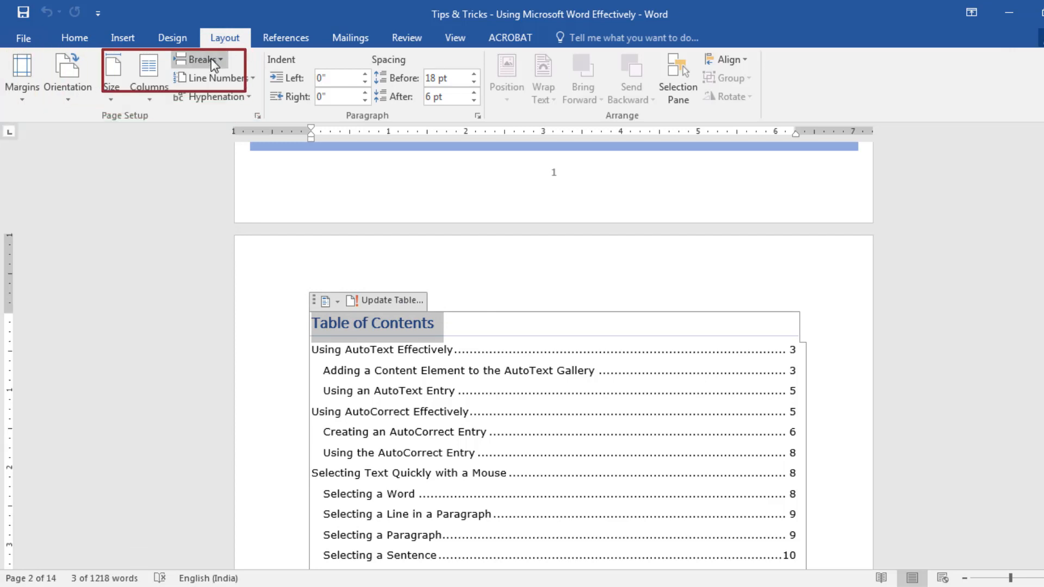
{"action": "left_click", "coordinate": [212, 61]}
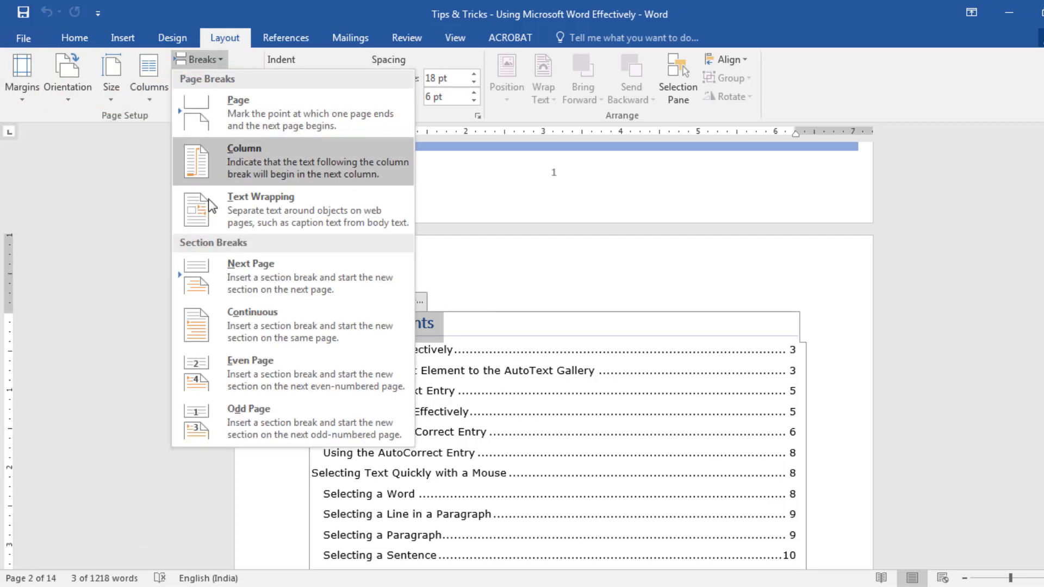
{"action": "left_click", "coordinate": [199, 414]}
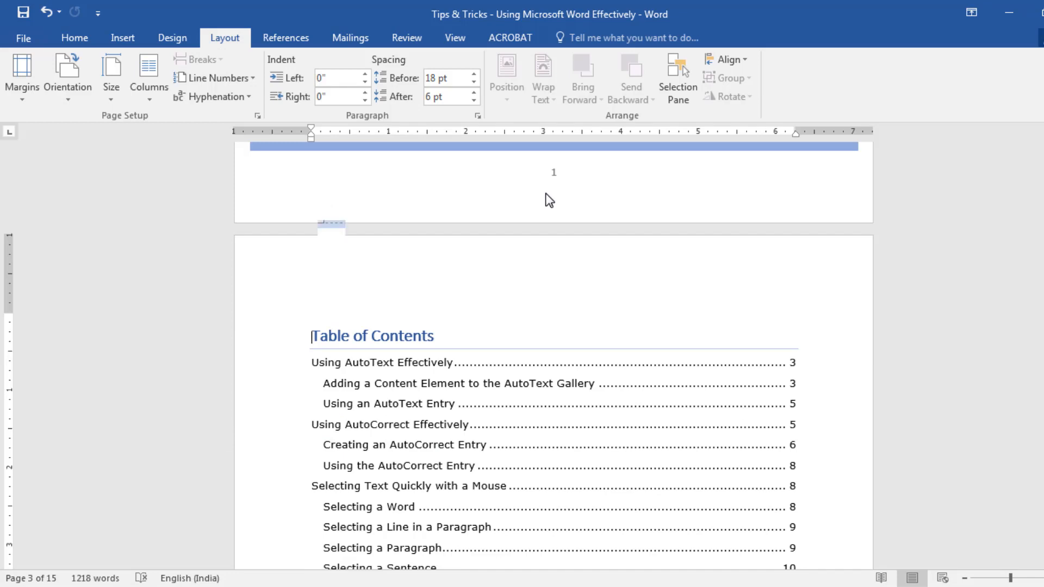
Open the cover page's footer and compare the footer sections from there through the pages after the Table of Contents
{"action": "scroll", "coordinate": [530, 256], "scroll_direction": "up", "scroll_amount": 3}
{"action": "double_click", "coordinate": [510, 270]}
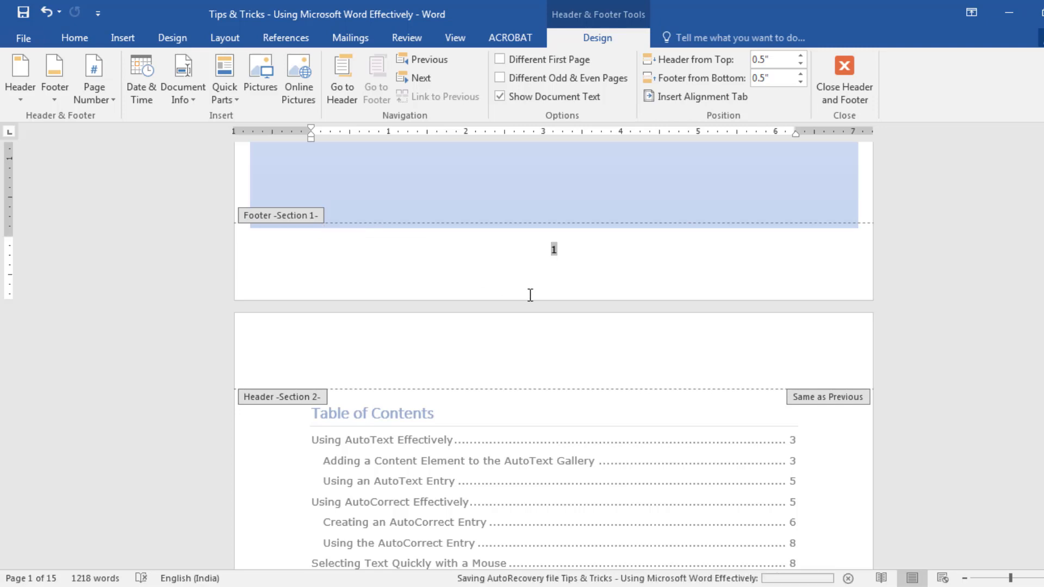
{"action": "scroll", "coordinate": [531, 298], "scroll_direction": "down", "scroll_amount": 10}
{"action": "scroll", "coordinate": [531, 300], "scroll_direction": "down", "scroll_amount": 10}
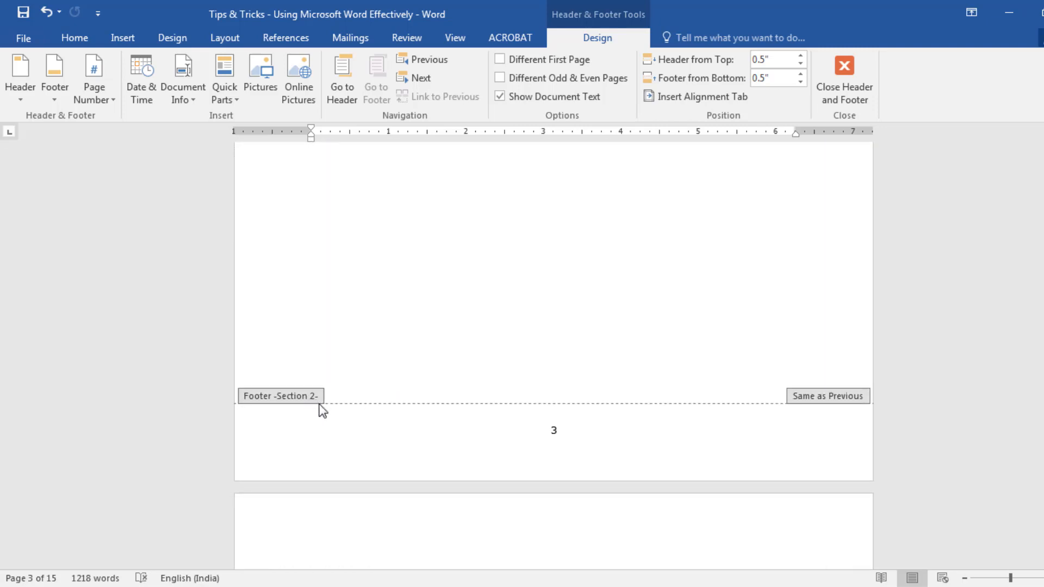
{"action": "scroll", "coordinate": [323, 411], "scroll_direction": "down", "scroll_amount": 20}
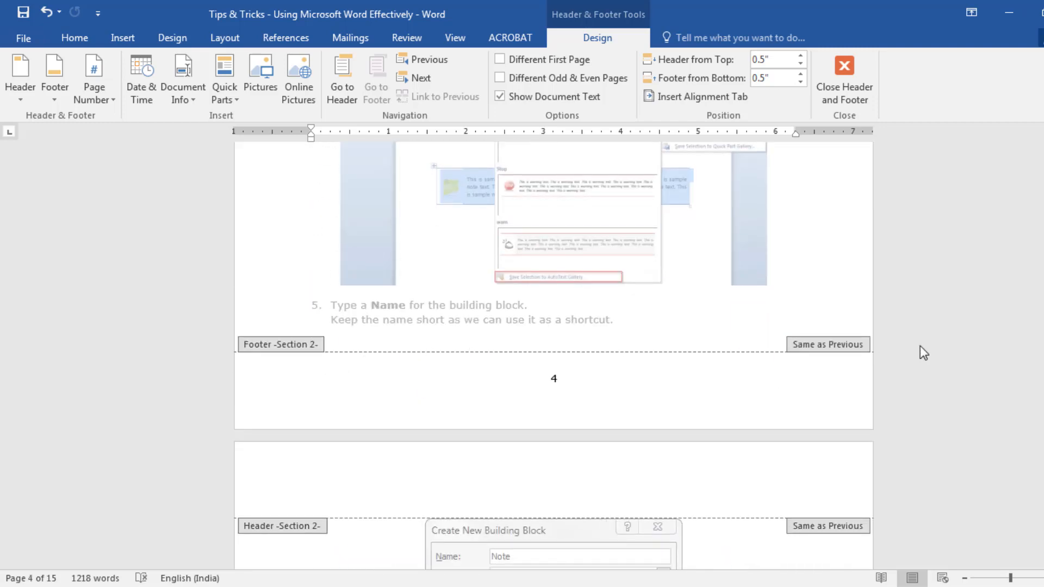
{"action": "scroll", "coordinate": [920, 346], "scroll_direction": "up", "scroll_amount": 10}
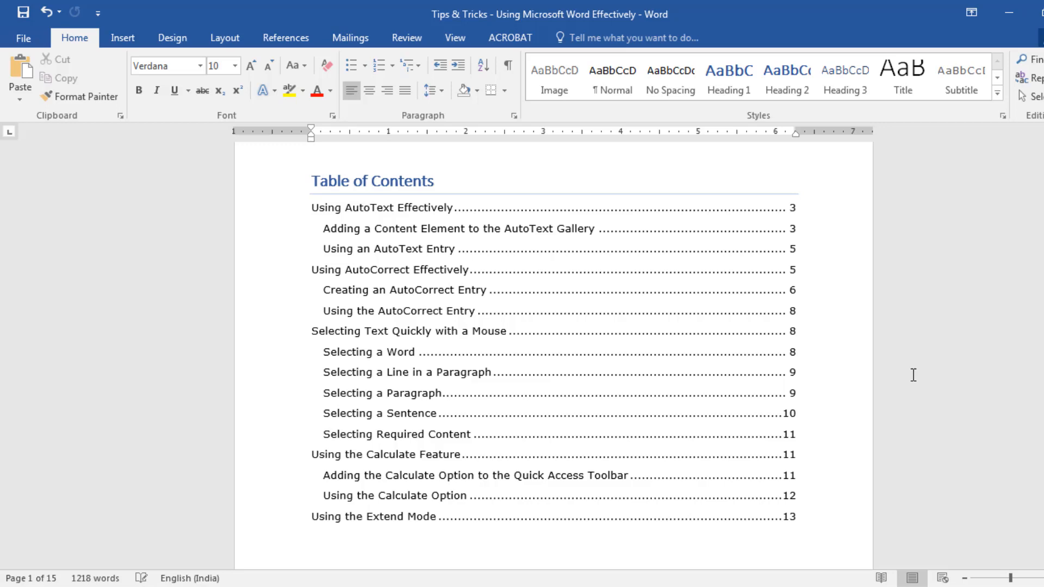
Insert an Odd Page section break before the "Using AutoText Effectively" heading
{"action": "scroll", "coordinate": [914, 375], "scroll_direction": "down", "scroll_amount": 10}
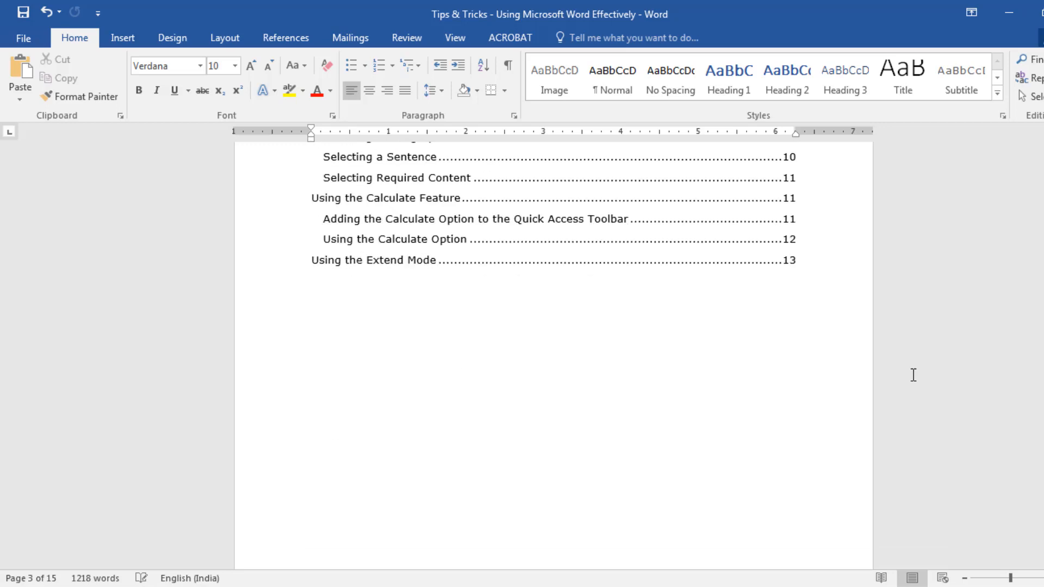
{"action": "scroll", "coordinate": [913, 376], "scroll_direction": "down", "scroll_amount": 15}
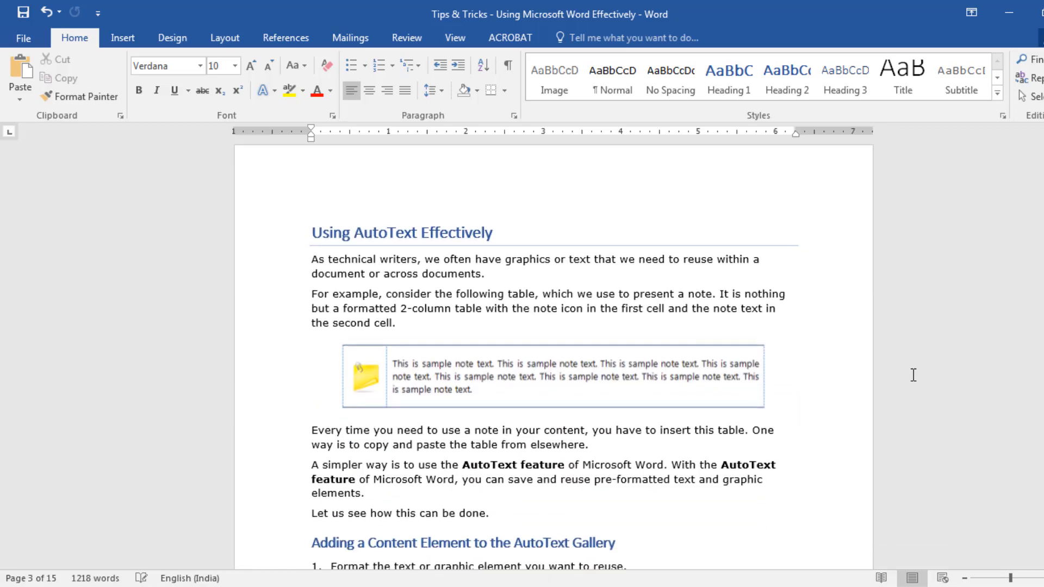
{"action": "scroll", "coordinate": [913, 375], "scroll_direction": "down", "scroll_amount": 4}
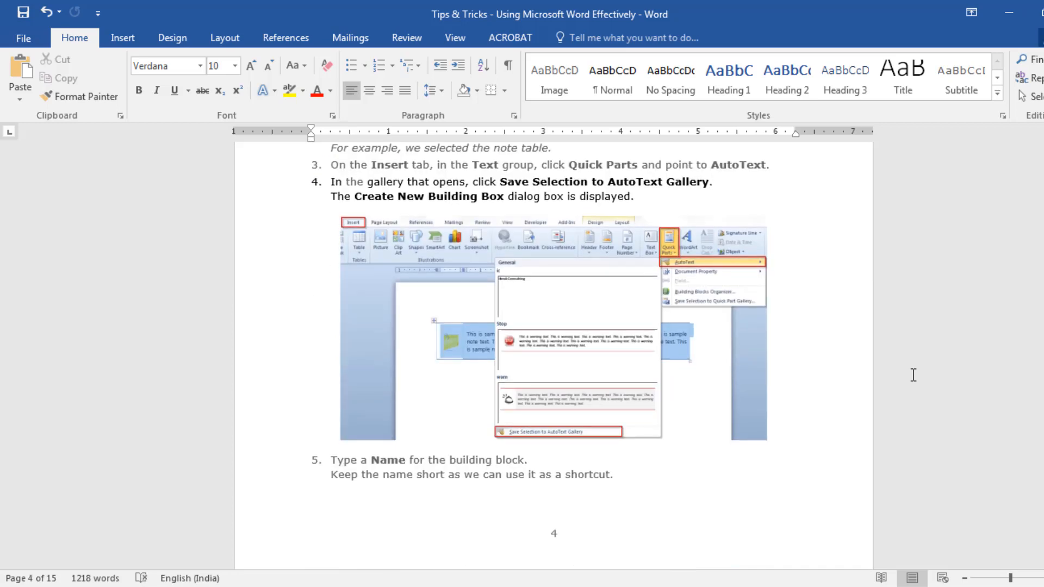
{"action": "scroll", "coordinate": [914, 375], "scroll_direction": "up", "scroll_amount": 15}
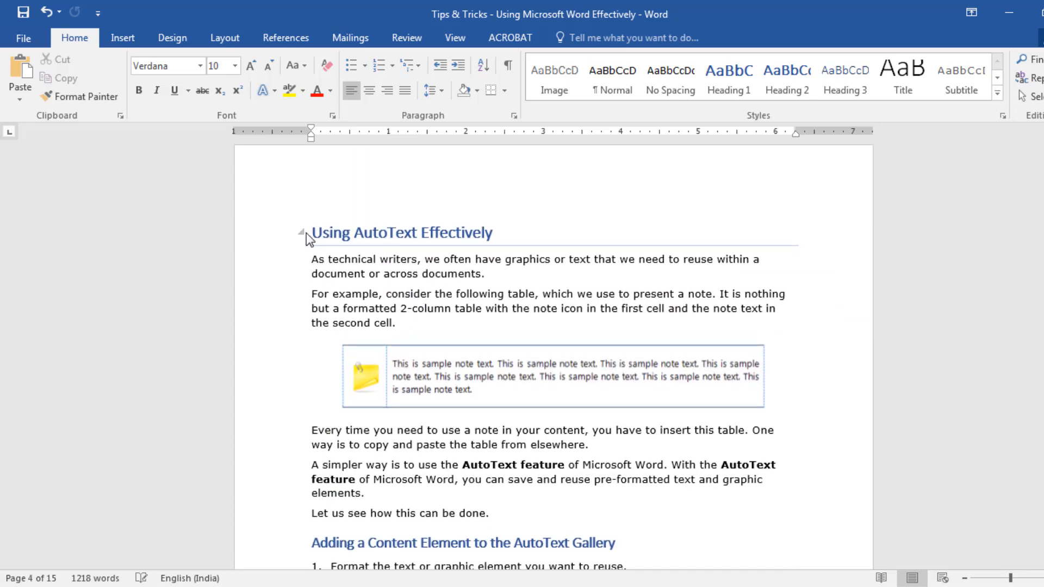
{"action": "left_click", "coordinate": [274, 238]}
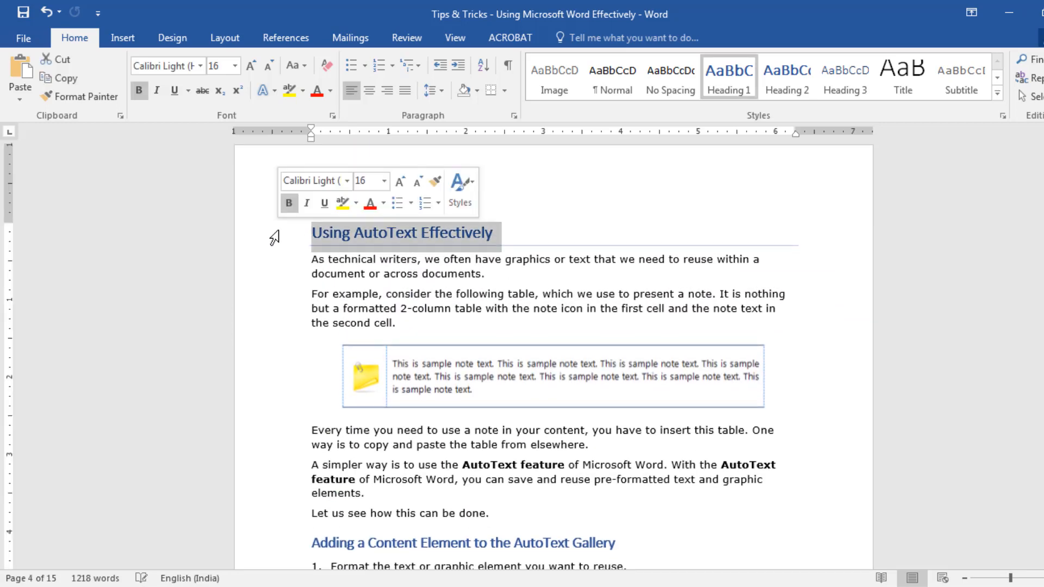
{"action": "left_click", "coordinate": [218, 40]}
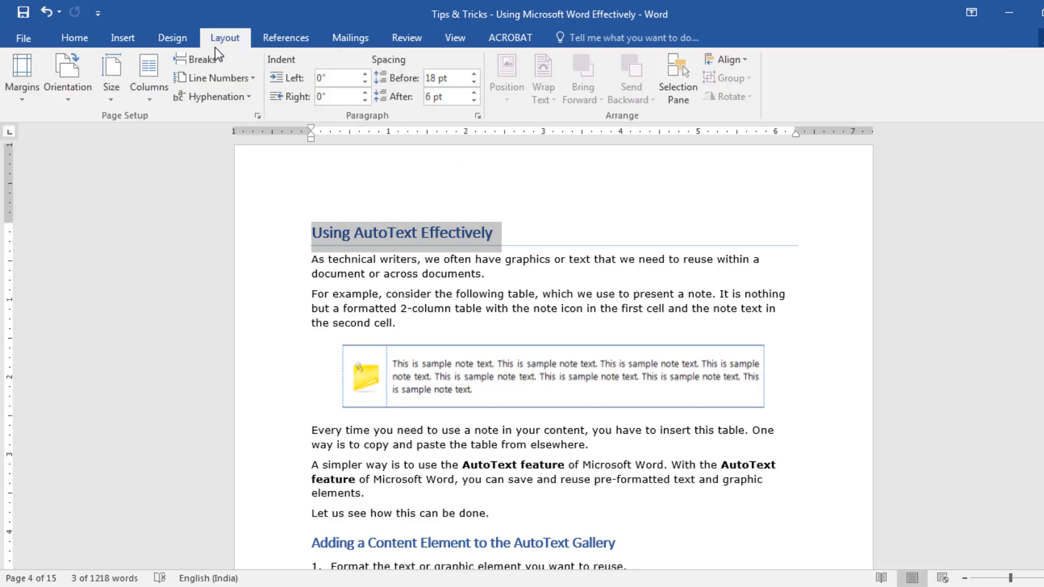
{"action": "left_click", "coordinate": [215, 57]}
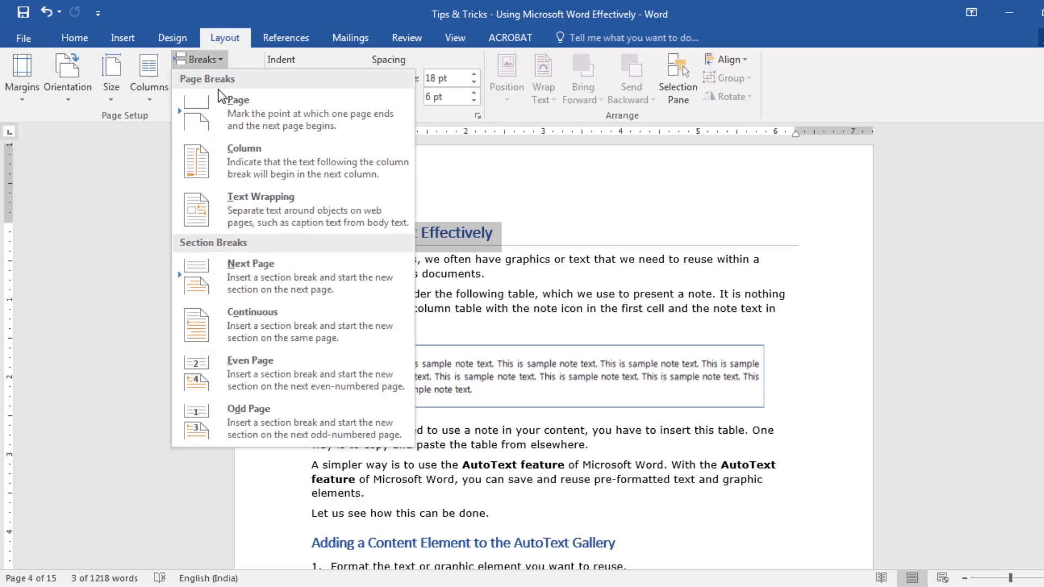
{"action": "key", "text": "Escape"}
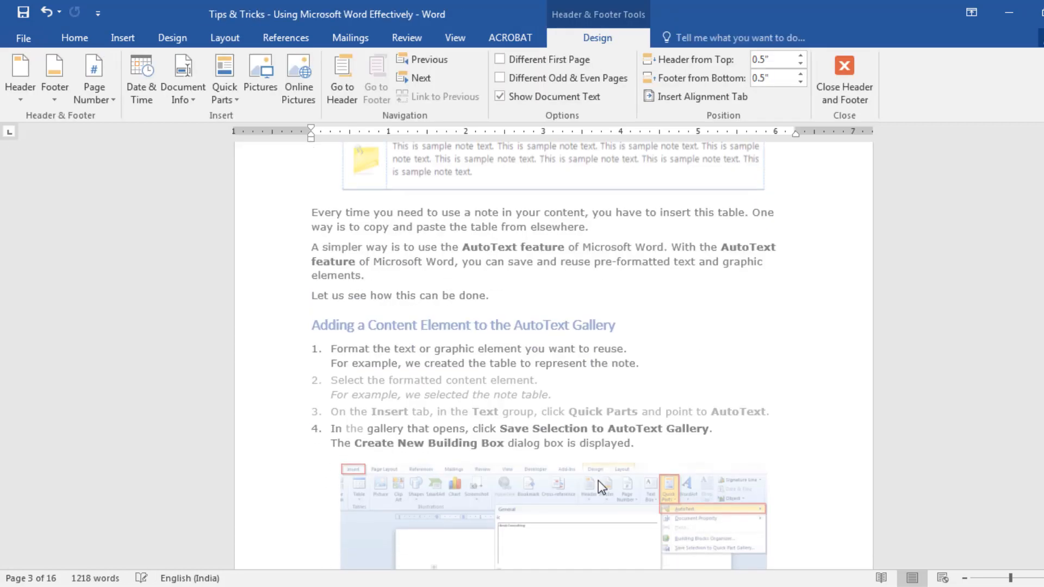
Check the footer section labels and page numbers from the AutoText chapter through the document's last page
{"action": "scroll", "coordinate": [598, 480], "scroll_direction": "down", "scroll_amount": 5}
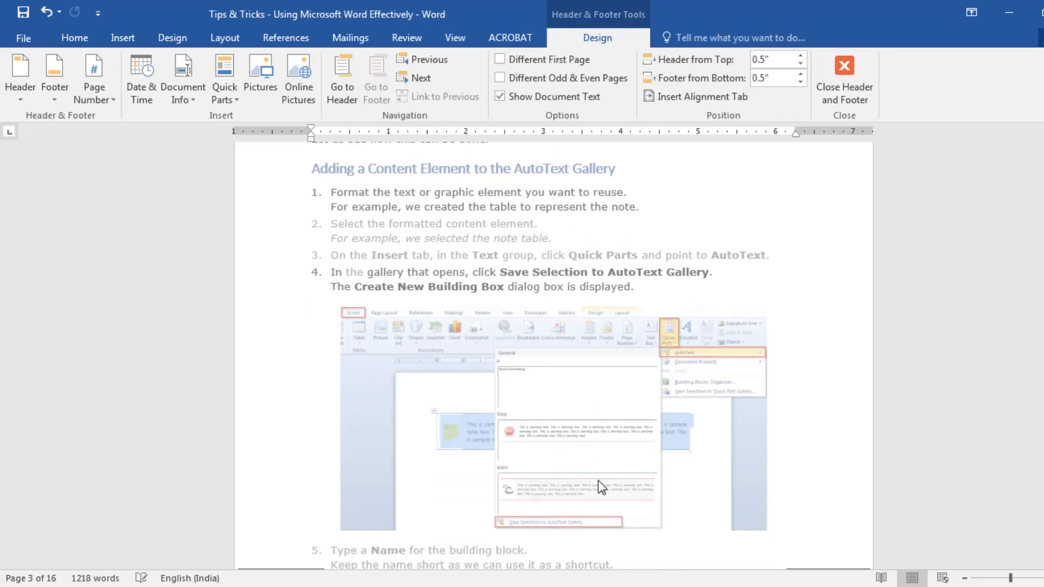
{"action": "scroll", "coordinate": [599, 481], "scroll_direction": "down", "scroll_amount": 1}
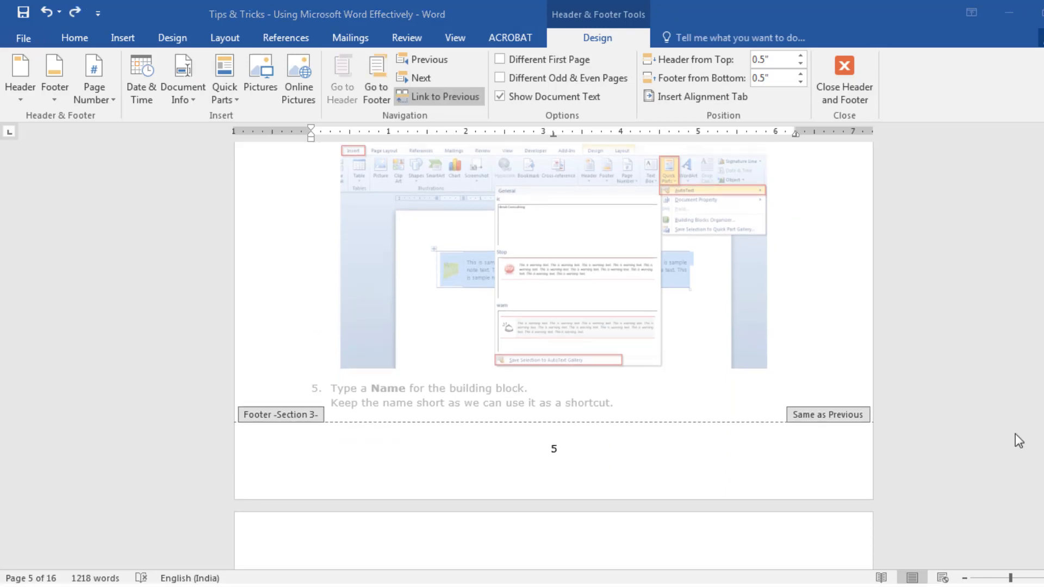
{"action": "left_click_drag", "start_coordinate": [1043, 256], "coordinate": [1043, 531]}
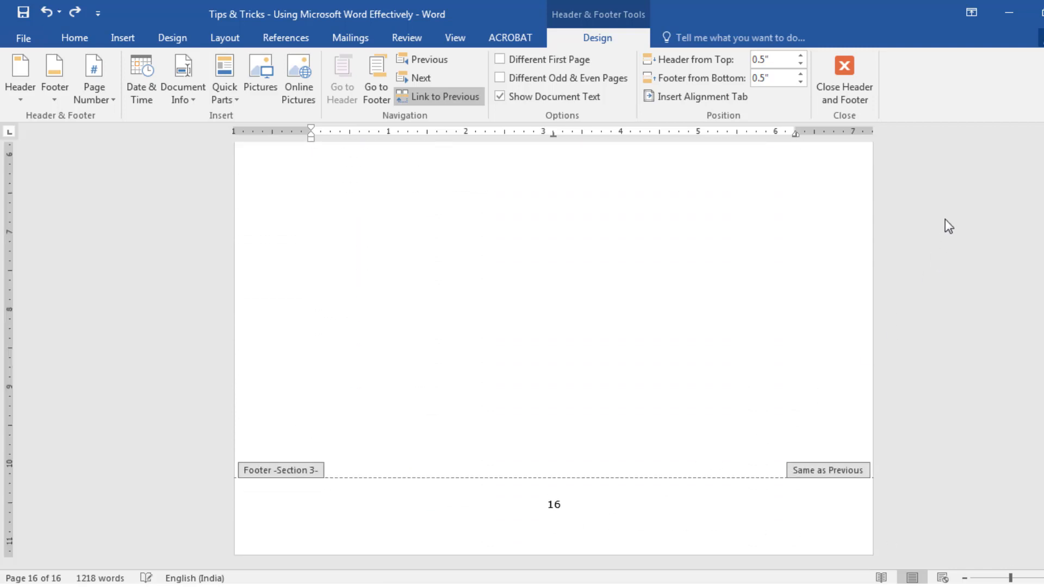
Insert an Even Page section break before the copyright line on the last page
{"action": "double_click", "coordinate": [763, 459]}
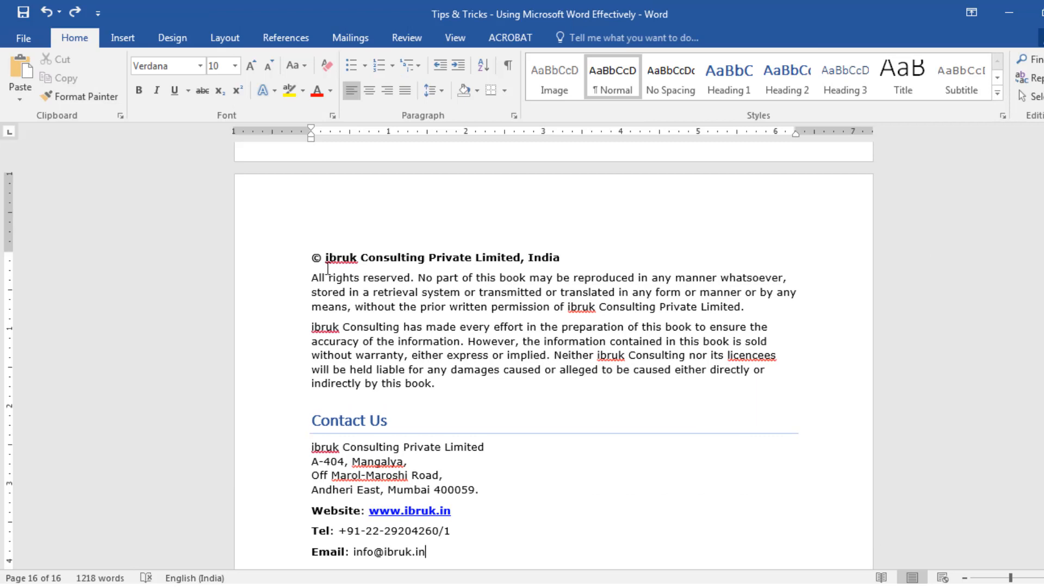
{"action": "left_click", "coordinate": [297, 262]}
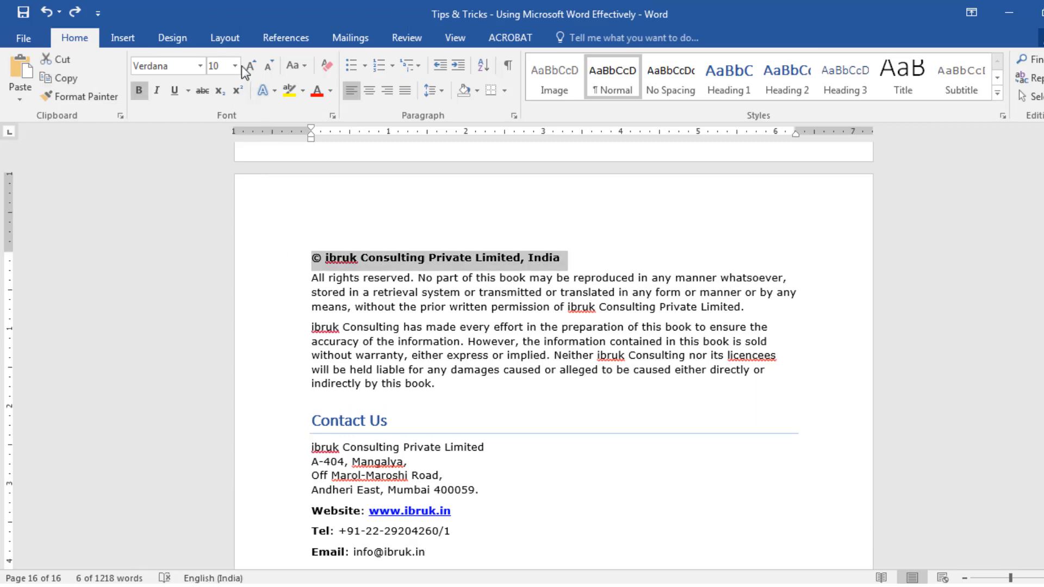
{"action": "left_click", "coordinate": [223, 38]}
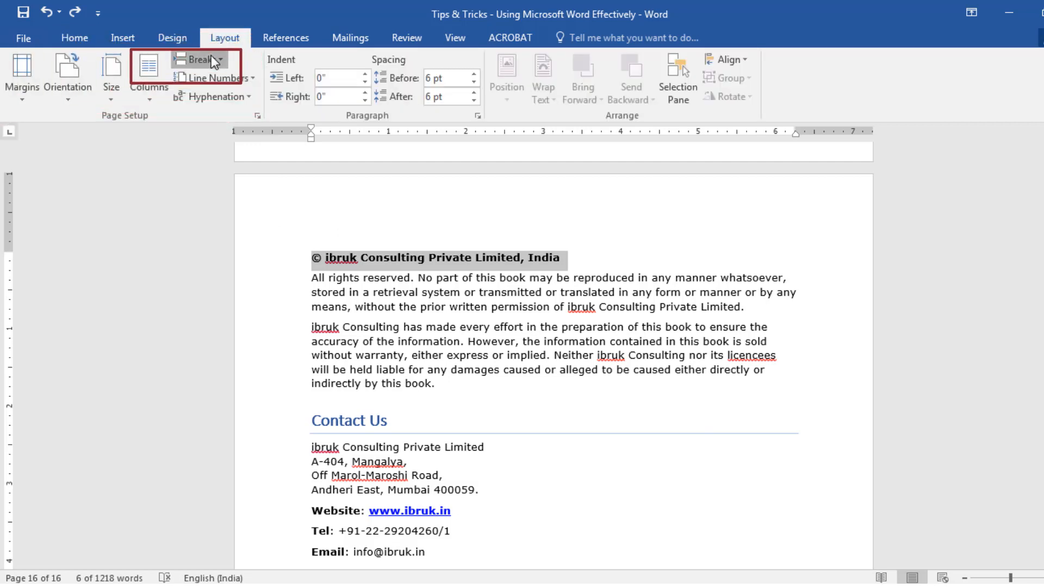
{"action": "left_click", "coordinate": [211, 56]}
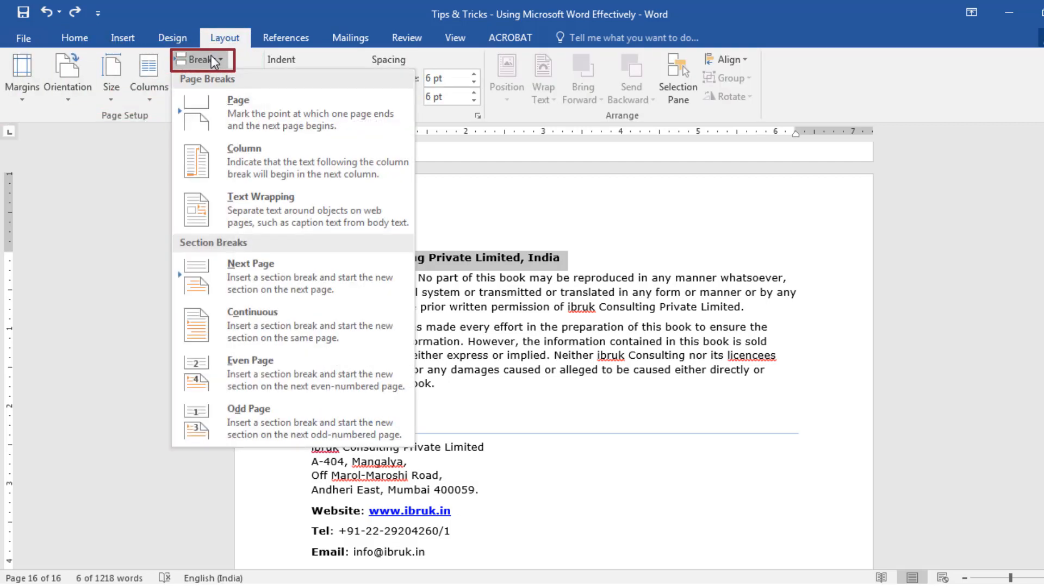
{"action": "left_click", "coordinate": [223, 368]}
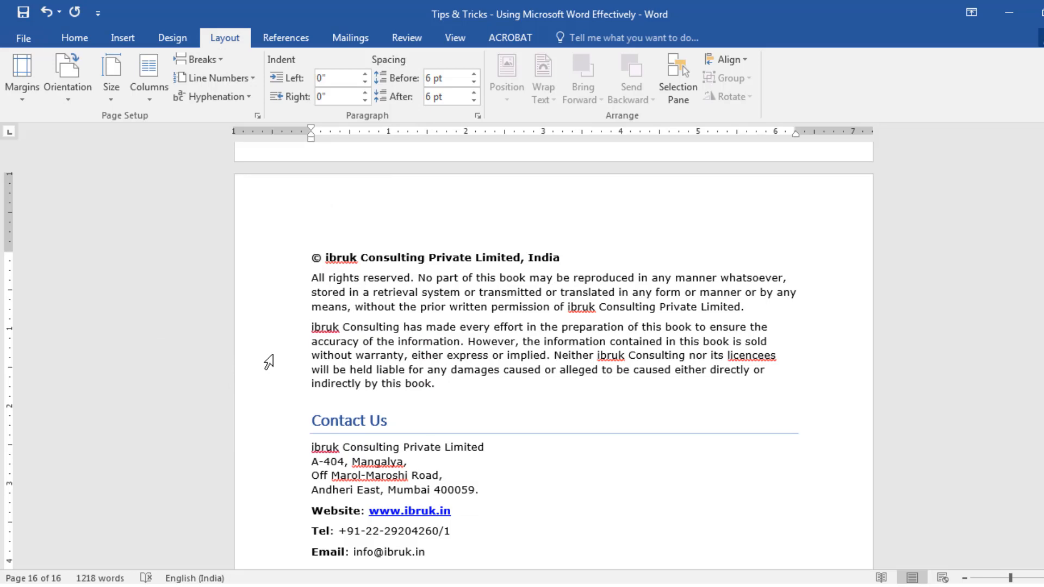
Open the footer of the page preceding the copyright page and check the section footers there and on the cover page
{"action": "scroll", "coordinate": [598, 342], "scroll_direction": "up", "scroll_amount": 2}
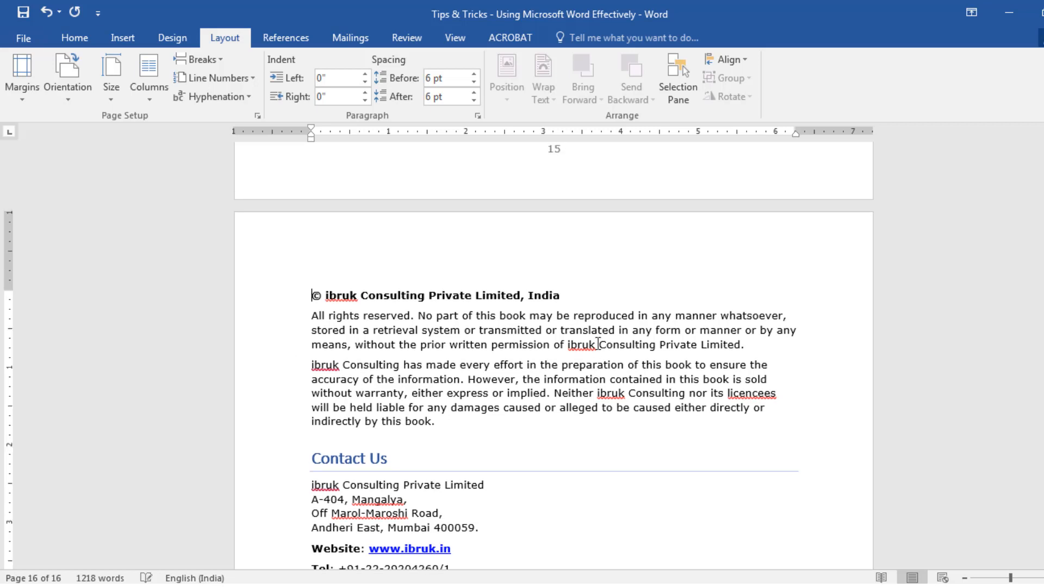
{"action": "double_click", "coordinate": [593, 212]}
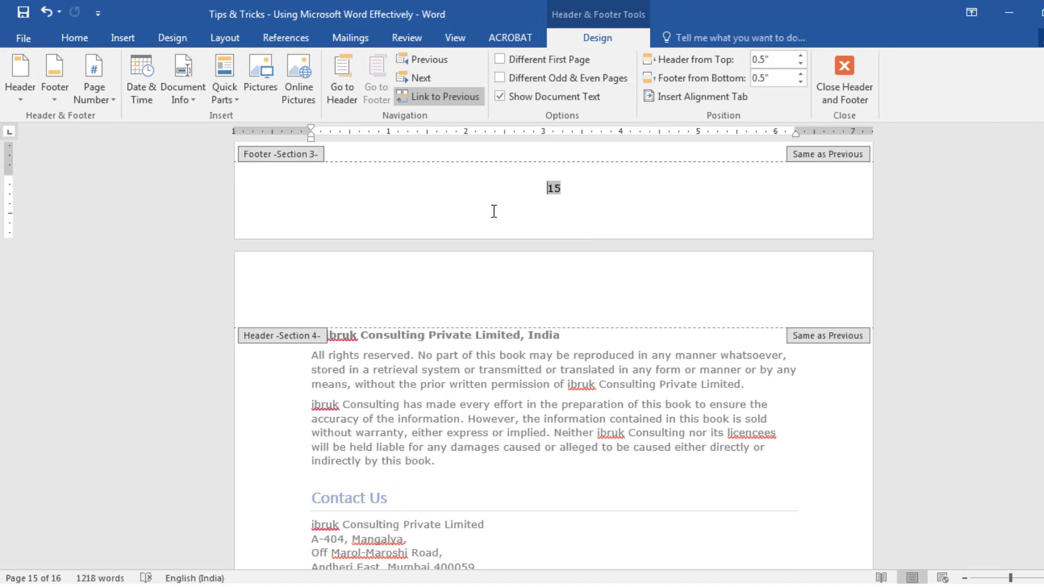
{"action": "scroll", "coordinate": [588, 462], "scroll_direction": "down", "scroll_amount": 10}
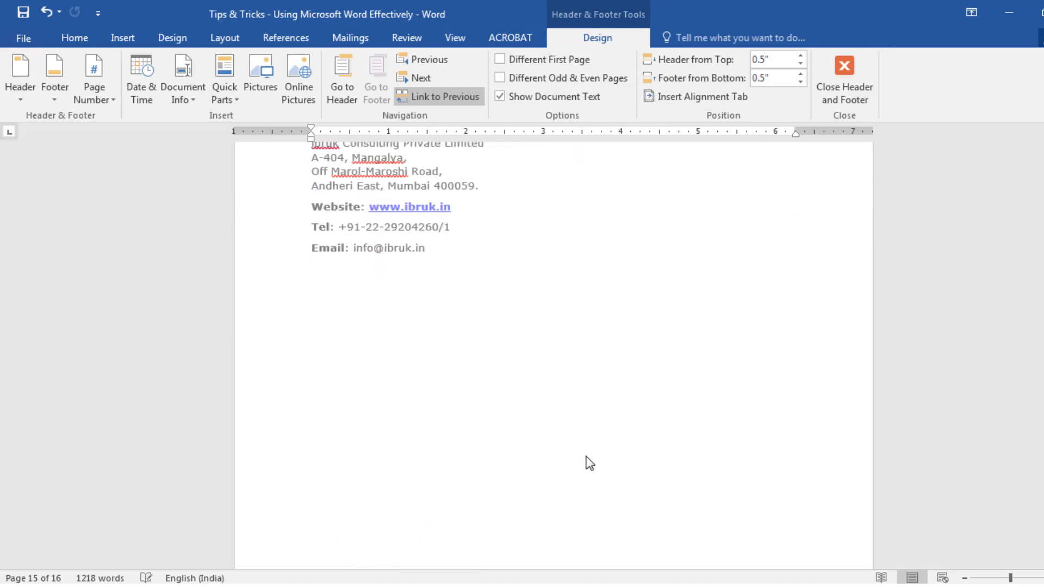
{"action": "scroll", "coordinate": [587, 462], "scroll_direction": "down", "scroll_amount": 1}
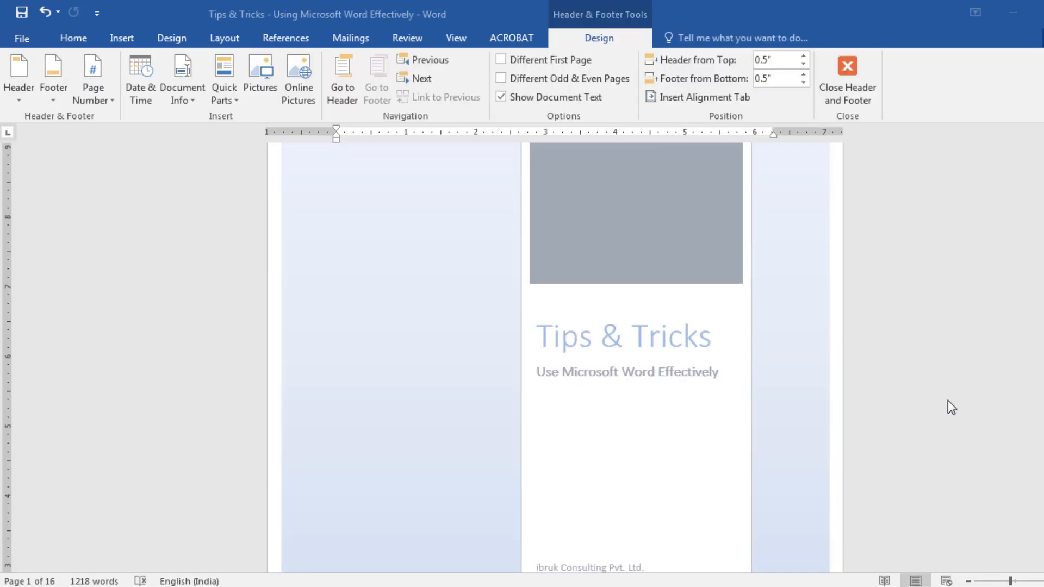
{"action": "scroll", "coordinate": [950, 403], "scroll_direction": "down", "scroll_amount": 7}
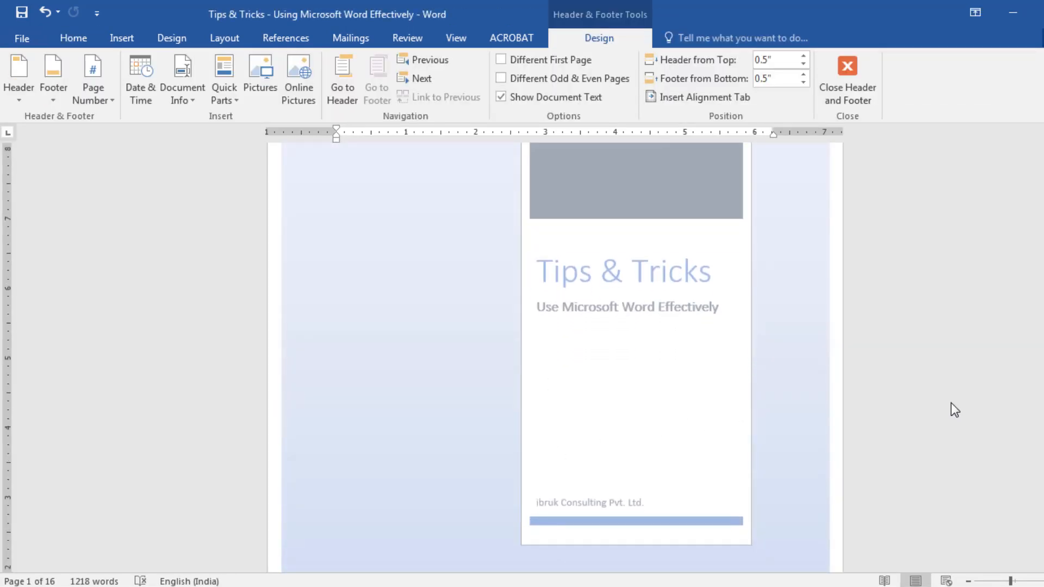
{"action": "scroll", "coordinate": [952, 411], "scroll_direction": "down", "scroll_amount": 1}
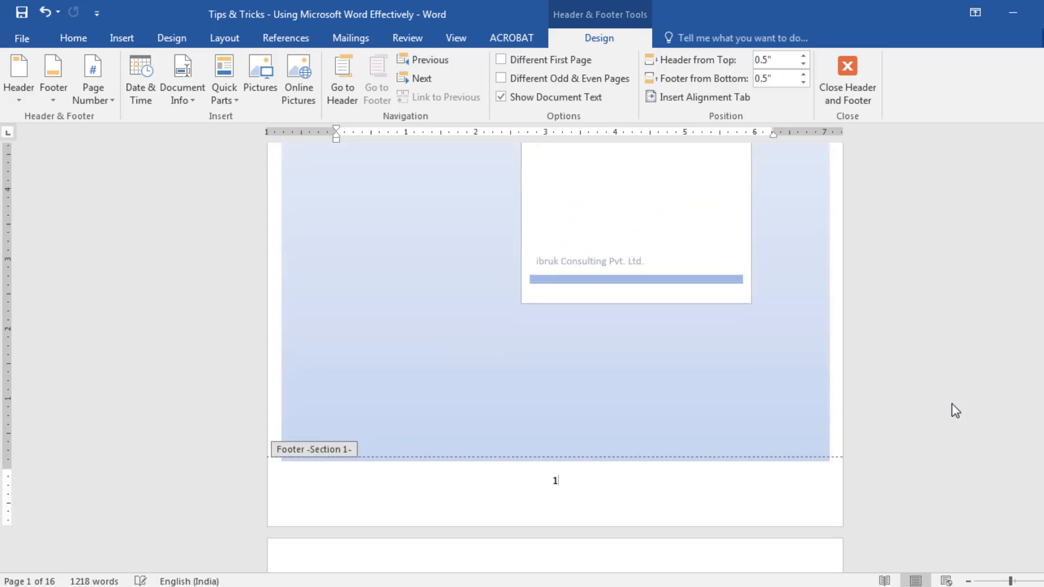
Check the section labels and page numbers in the footers from the cover page onward, and close footer editing
{"action": "scroll", "coordinate": [952, 404], "scroll_direction": "down", "scroll_amount": 8}
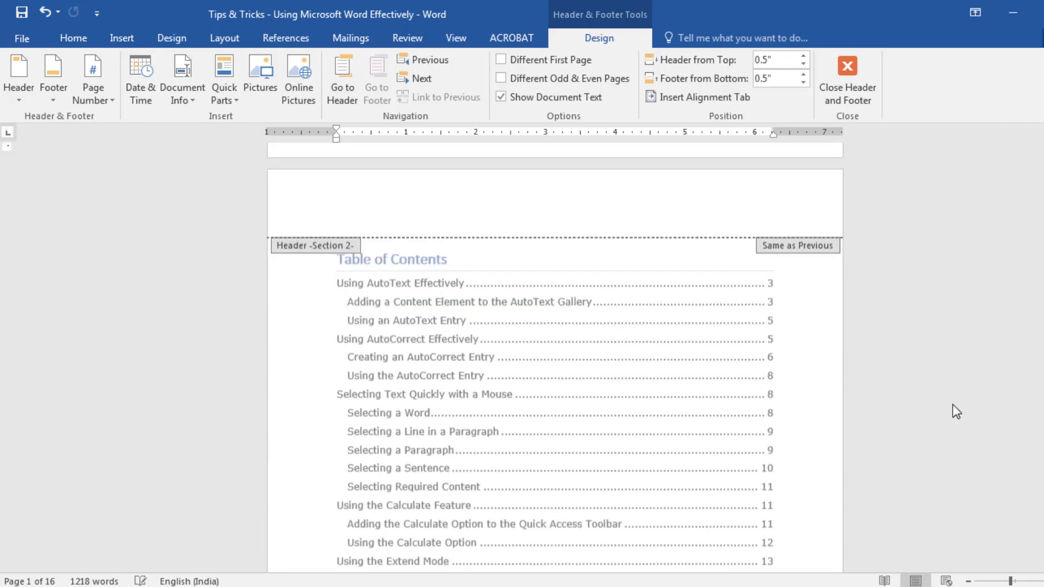
{"action": "scroll", "coordinate": [953, 405], "scroll_direction": "down", "scroll_amount": 7}
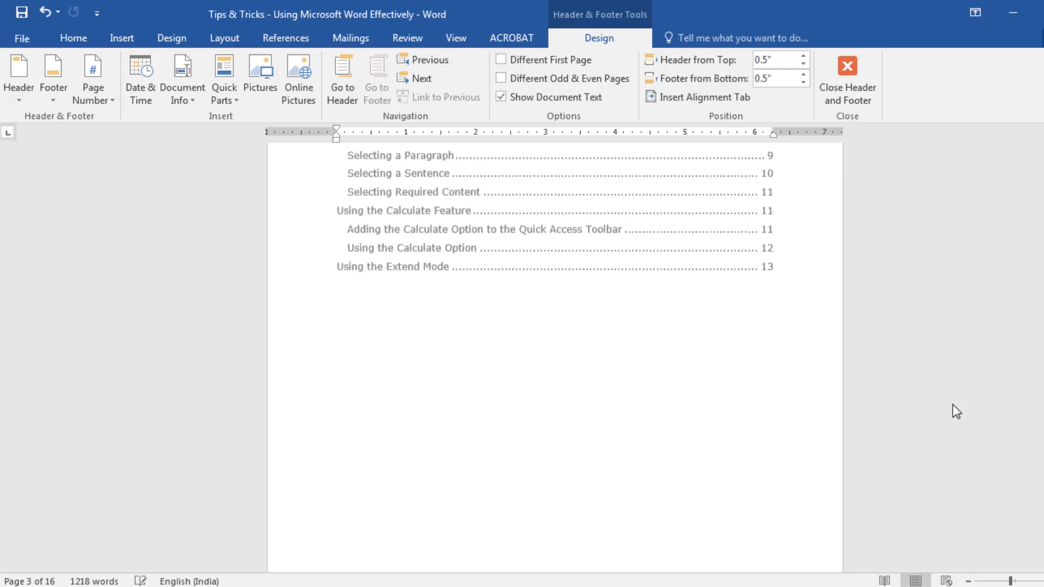
{"action": "scroll", "coordinate": [952, 404], "scroll_direction": "down", "scroll_amount": 3}
{"action": "scroll", "coordinate": [953, 404], "scroll_direction": "down", "scroll_amount": 8}
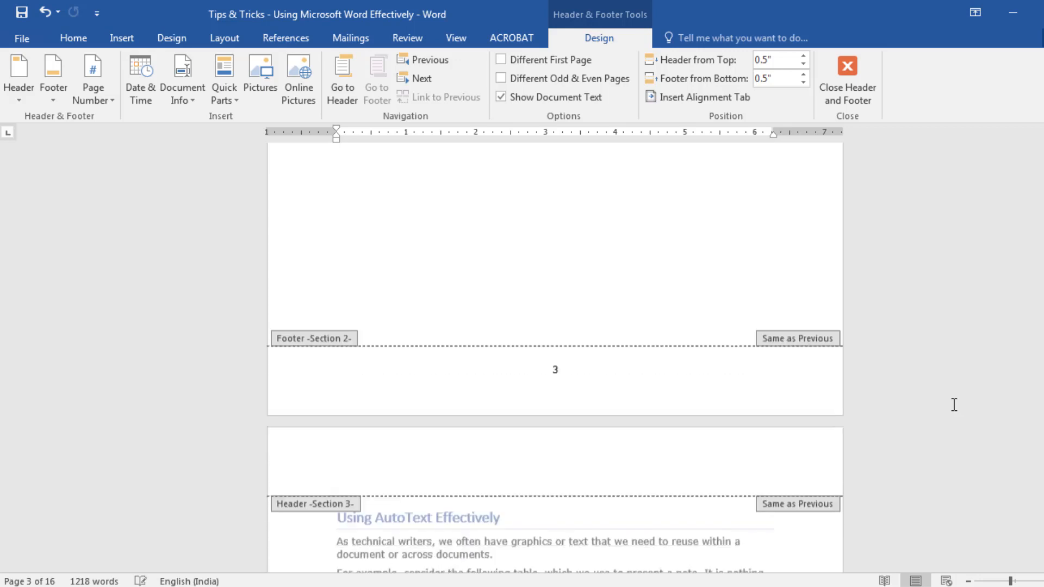
{"action": "scroll", "coordinate": [952, 404], "scroll_direction": "down", "scroll_amount": 7}
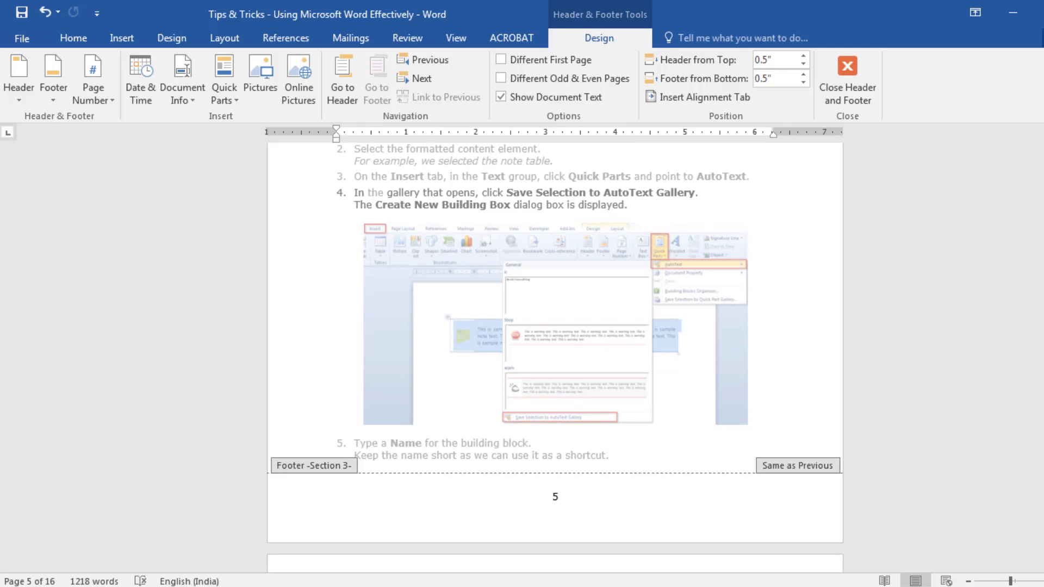
{"action": "left_click_drag", "start_coordinate": [1042, 263], "coordinate": [1042, 539]}
{"action": "scroll", "coordinate": [507, 242], "scroll_direction": "down", "scroll_amount": 5}
{"action": "left_click", "coordinate": [619, 321]}
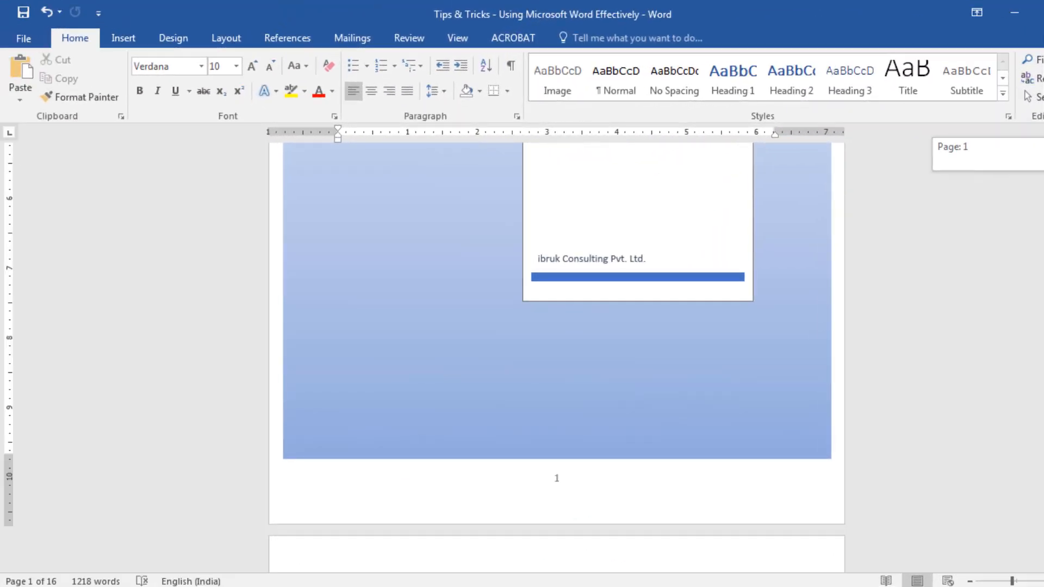
Compare the page numbers in the footers of the cover page and the Table of Contents page
{"action": "left_click_drag", "start_coordinate": [1042, 147], "coordinate": [1042, 222]}
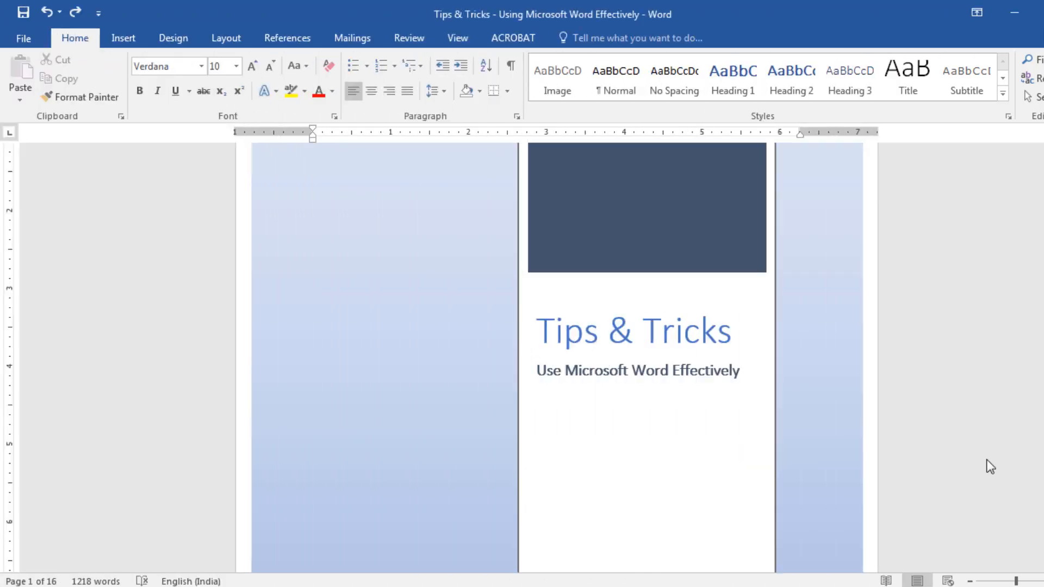
{"action": "scroll", "coordinate": [988, 458], "scroll_direction": "down", "scroll_amount": 10}
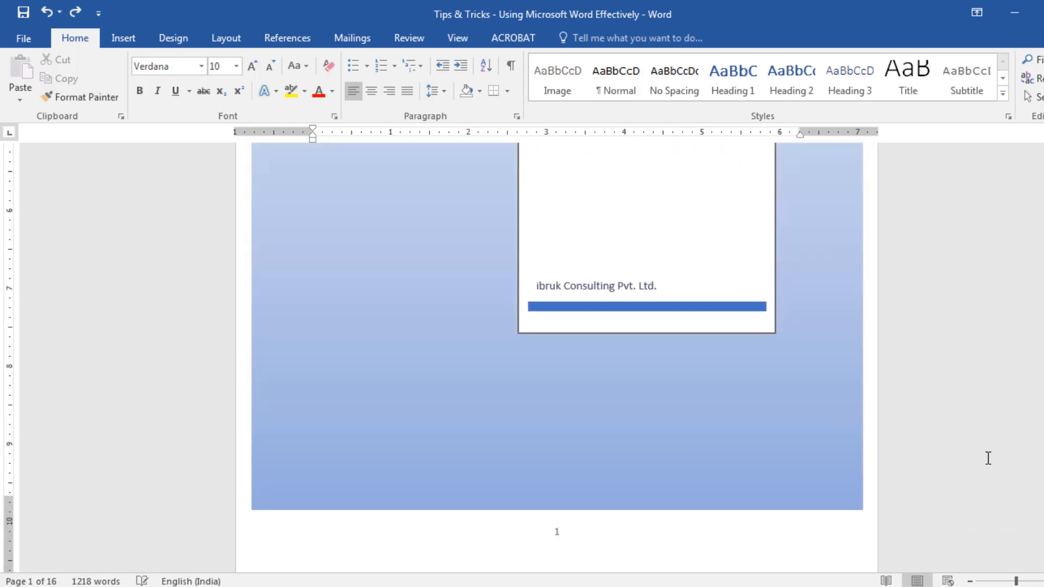
{"action": "scroll", "coordinate": [974, 458], "scroll_direction": "down", "scroll_amount": 1}
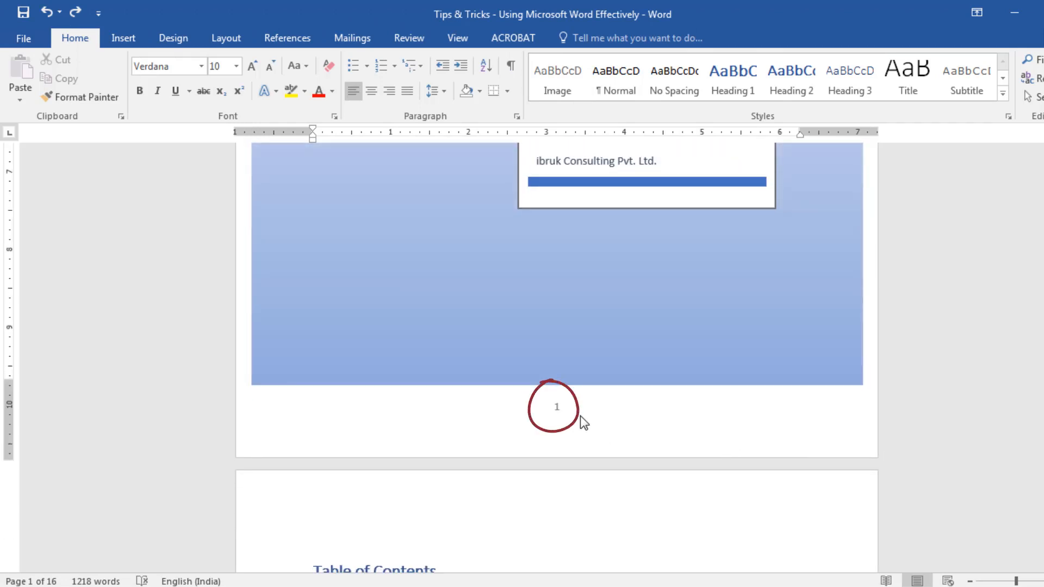
{"action": "scroll", "coordinate": [715, 452], "scroll_direction": "down", "scroll_amount": 4}
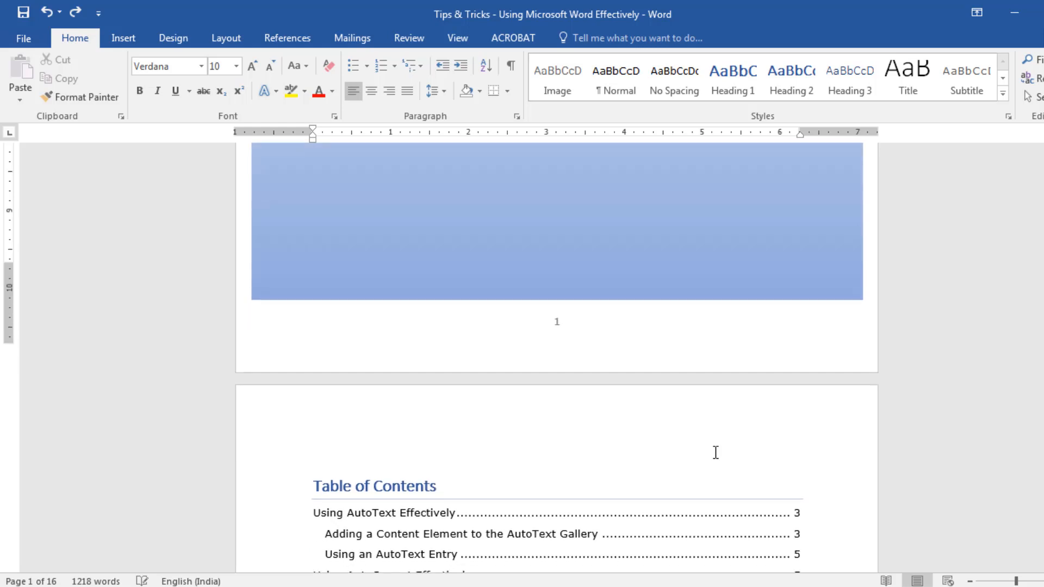
{"action": "scroll", "coordinate": [716, 453], "scroll_direction": "down", "scroll_amount": 10}
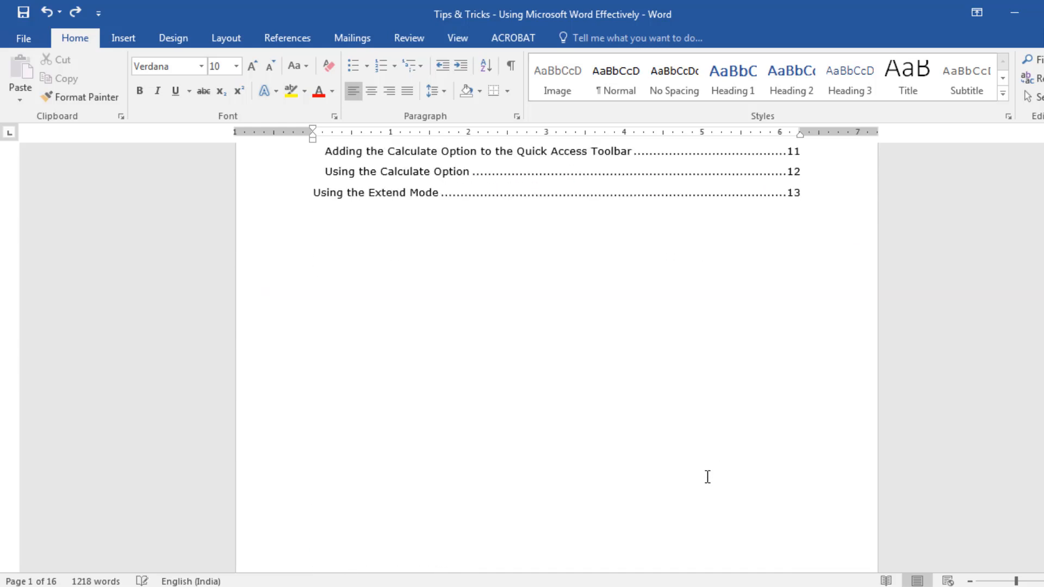
{"action": "scroll", "coordinate": [647, 486], "scroll_direction": "down", "scroll_amount": 1}
{"action": "scroll", "coordinate": [568, 455], "scroll_direction": "up", "scroll_amount": 10}
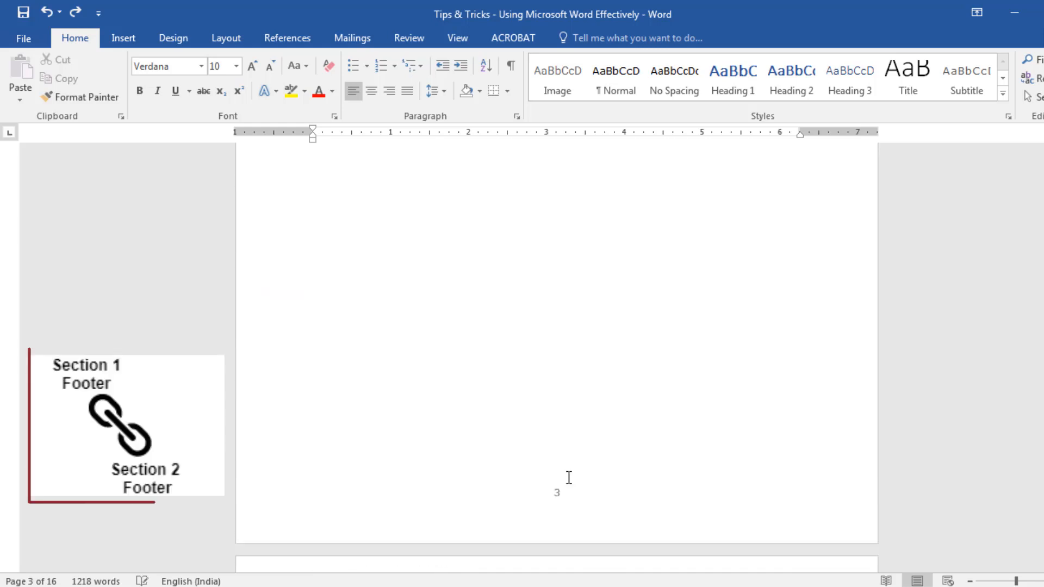
{"action": "scroll", "coordinate": [569, 481], "scroll_direction": "up", "scroll_amount": 4}
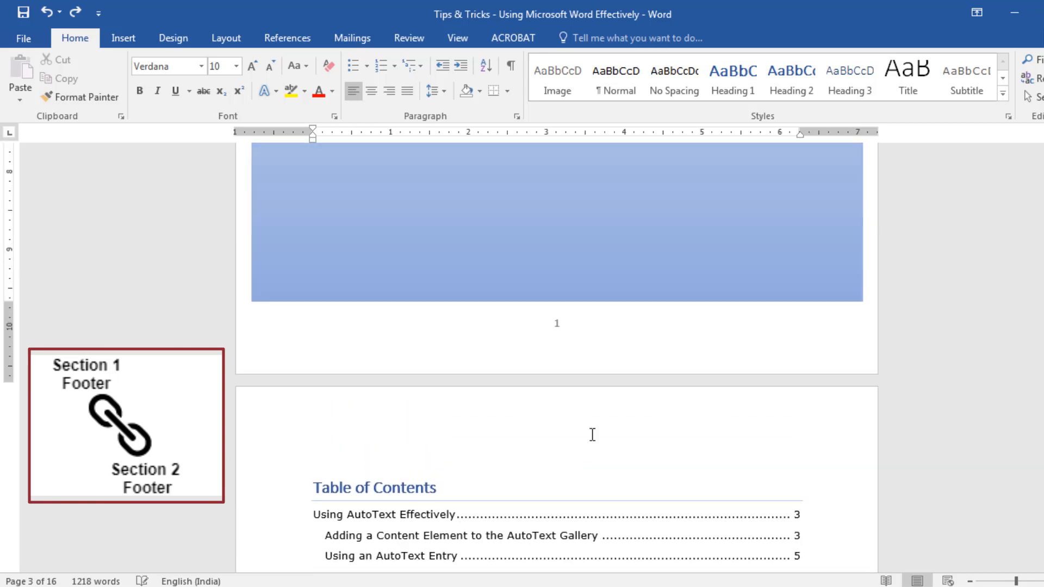
Delete the page number from the cover page footer and check how the linked Table of Contents footer is affected
{"action": "double_click", "coordinate": [575, 338]}
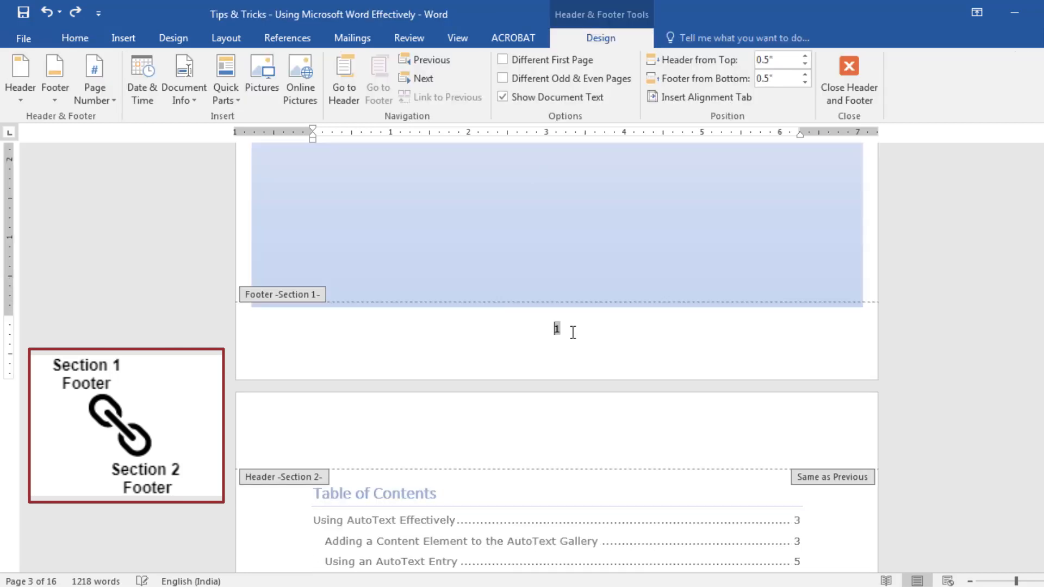
{"action": "left_click", "coordinate": [573, 332]}
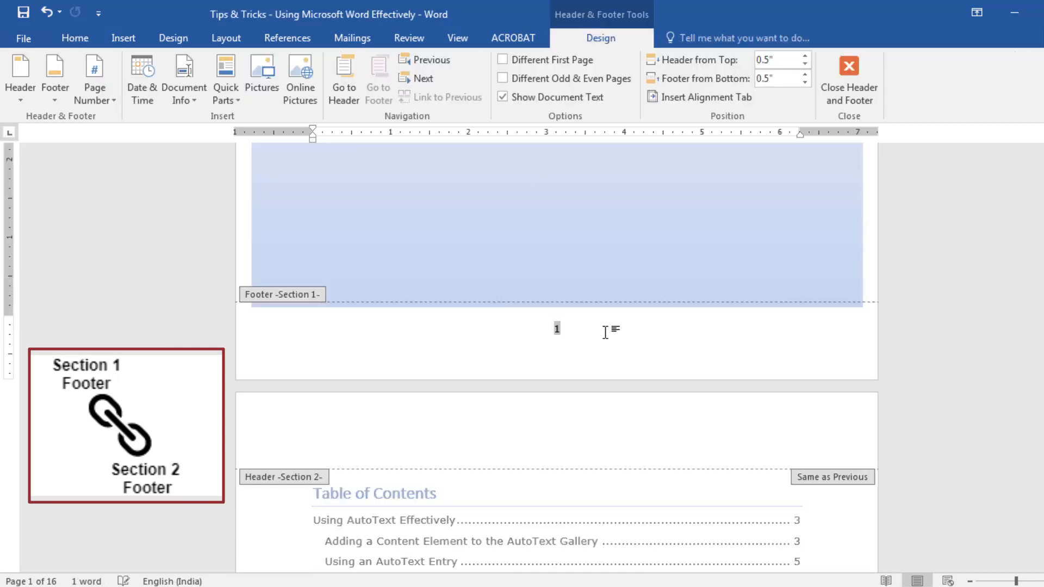
{"action": "left_click", "coordinate": [606, 333]}
{"action": "scroll", "coordinate": [997, 358], "scroll_direction": "down", "scroll_amount": 5}
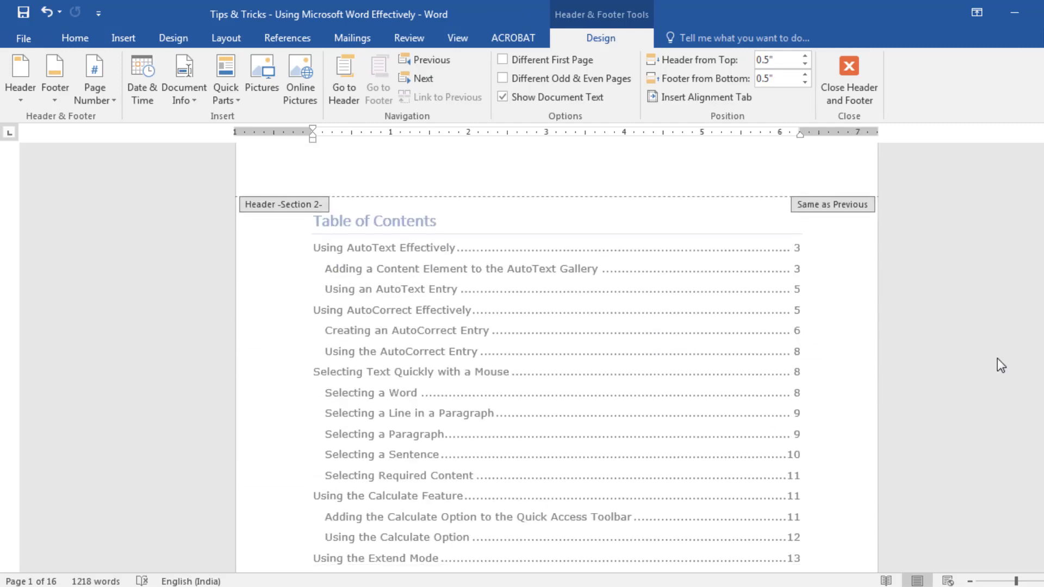
{"action": "scroll", "coordinate": [998, 359], "scroll_direction": "down", "scroll_amount": 10}
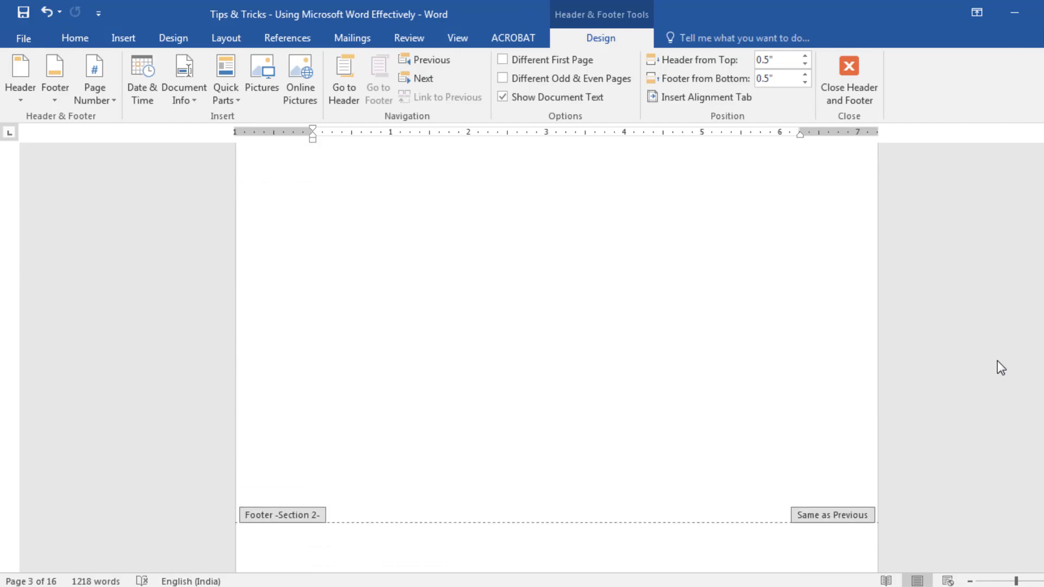
{"action": "scroll", "coordinate": [997, 360], "scroll_direction": "down", "scroll_amount": 1}
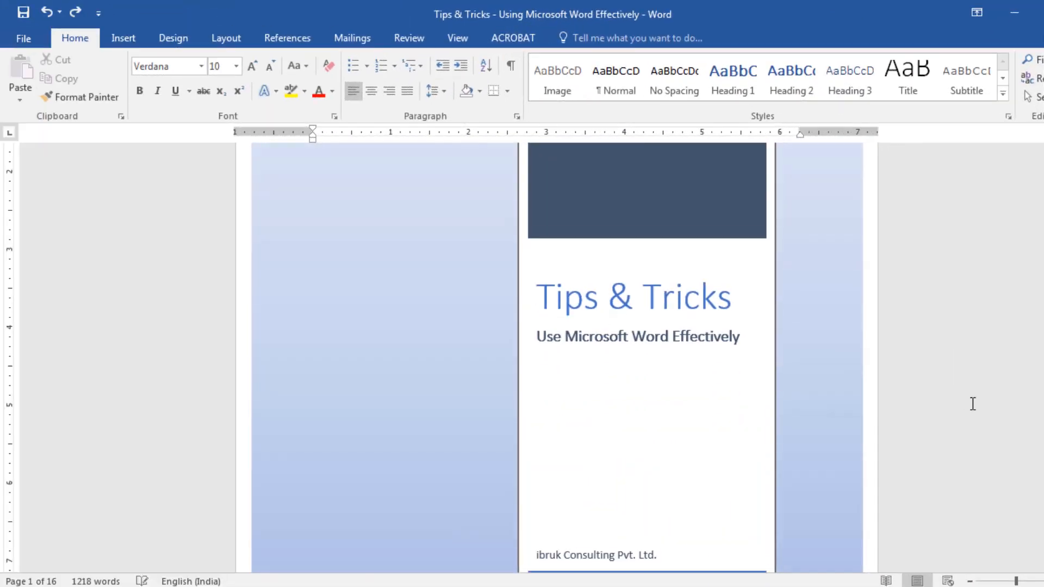
{"action": "scroll", "coordinate": [972, 403], "scroll_direction": "down", "scroll_amount": 7}
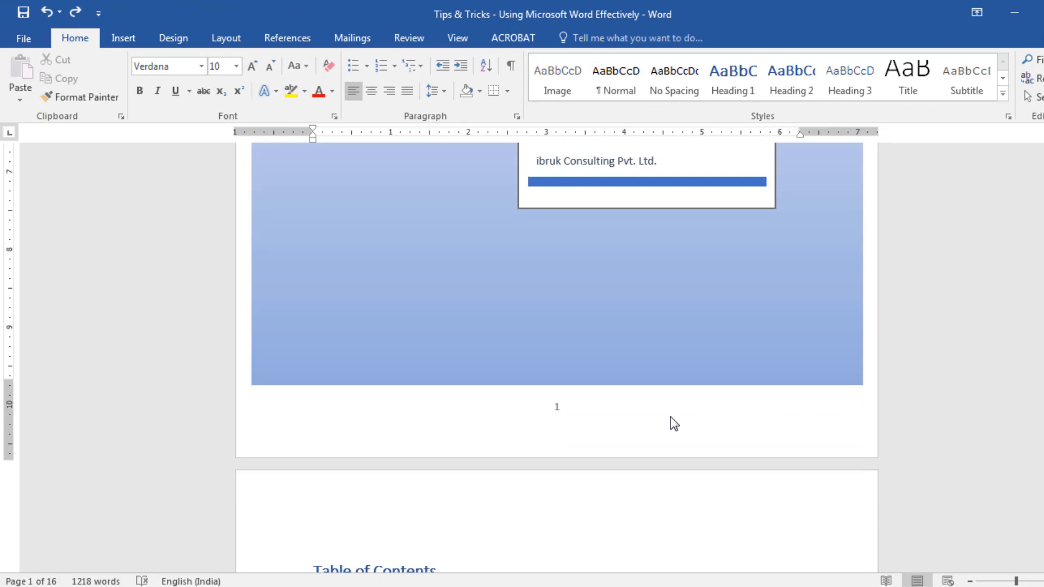
Unlink the Section 2 footer on the Table of Contents page from the previous section's footer
{"action": "double_click", "coordinate": [670, 416]}
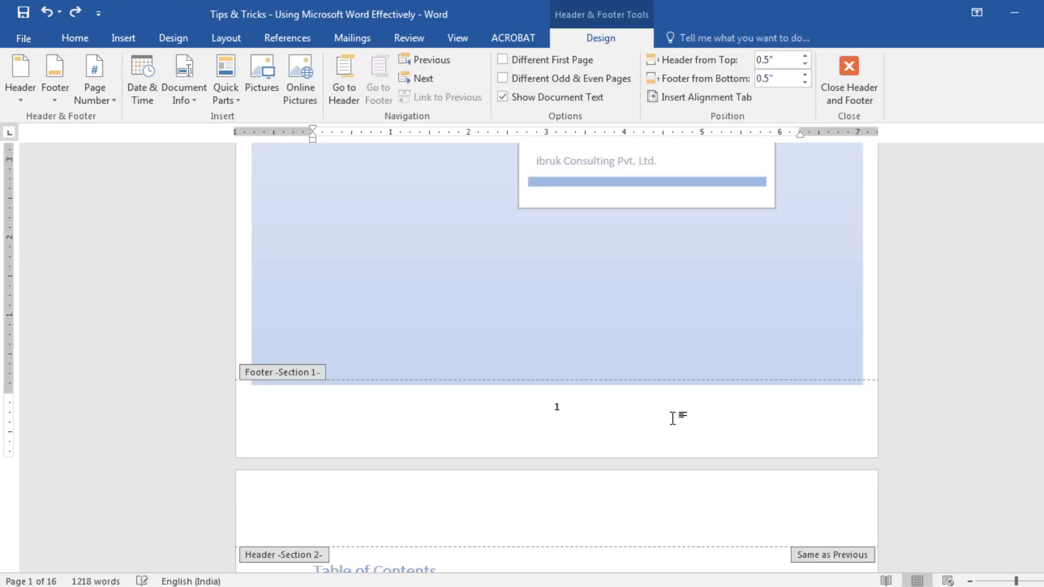
{"action": "scroll", "coordinate": [673, 418], "scroll_direction": "down", "scroll_amount": 15}
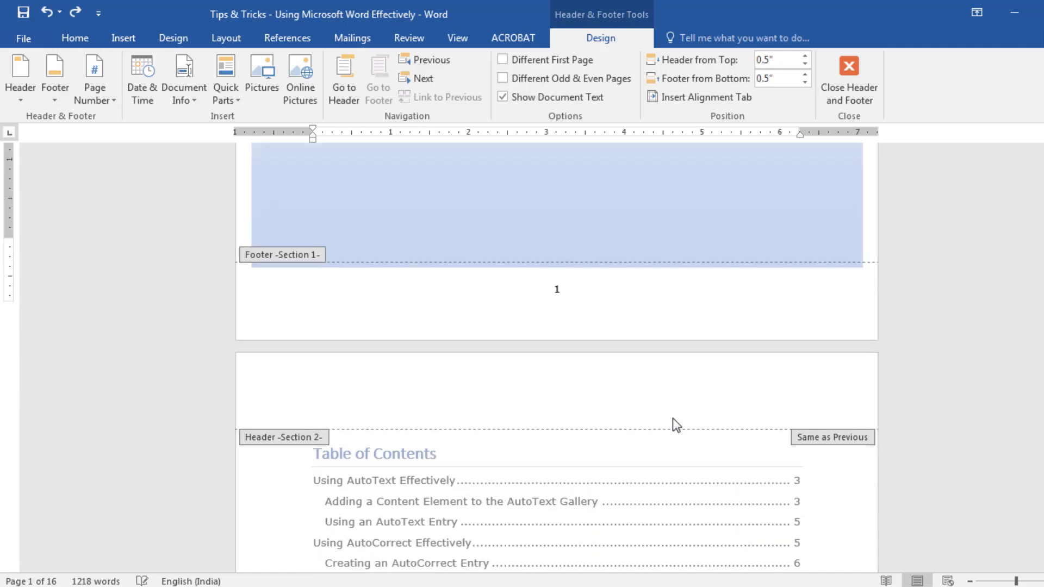
{"action": "left_click", "coordinate": [588, 474]}
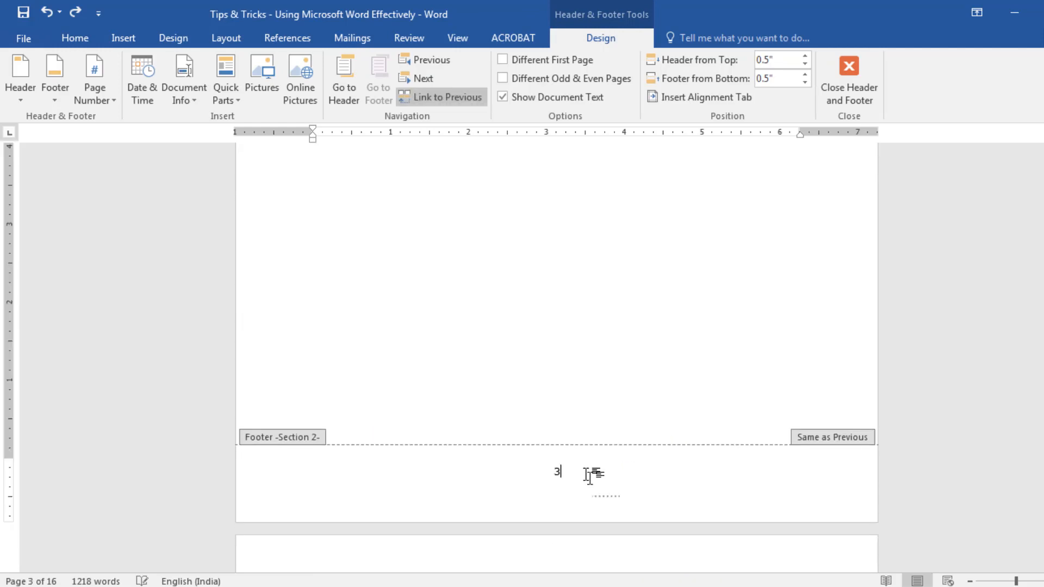
{"action": "scroll", "coordinate": [593, 477], "scroll_direction": "up", "scroll_amount": 7}
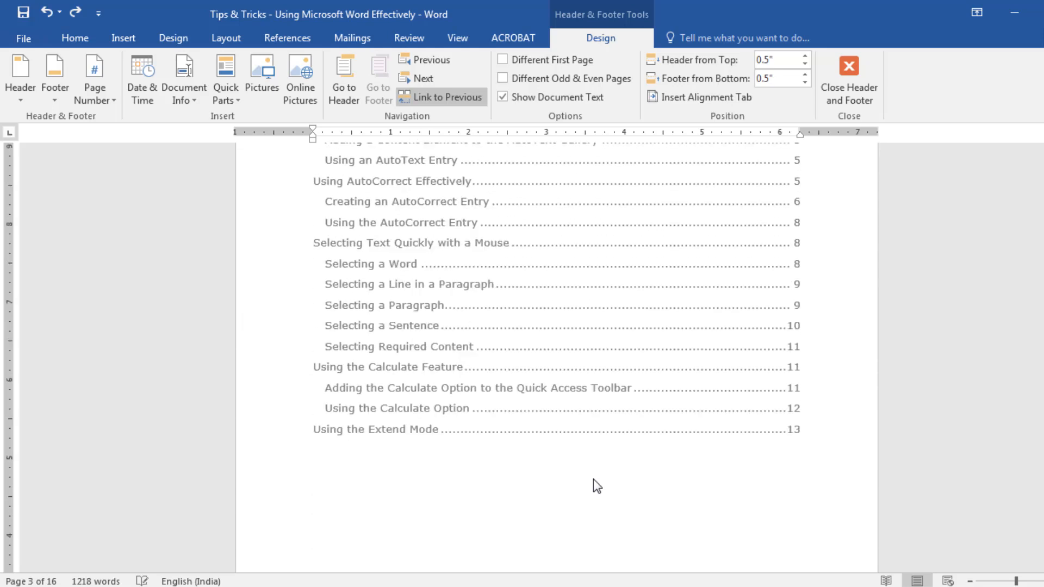
{"action": "scroll", "coordinate": [594, 480], "scroll_direction": "down", "scroll_amount": 7}
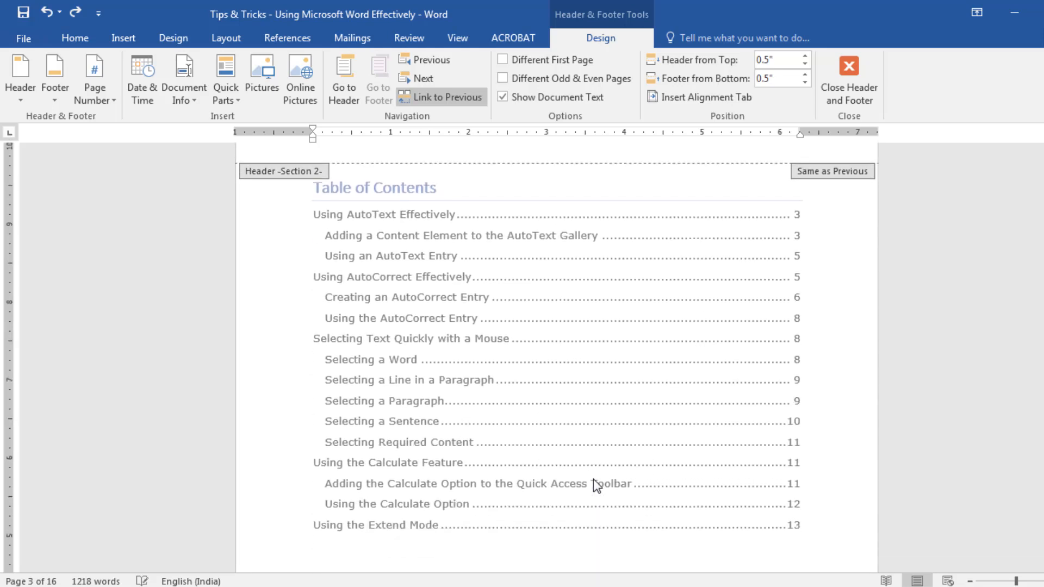
{"action": "scroll", "coordinate": [594, 481], "scroll_direction": "down", "scroll_amount": 1}
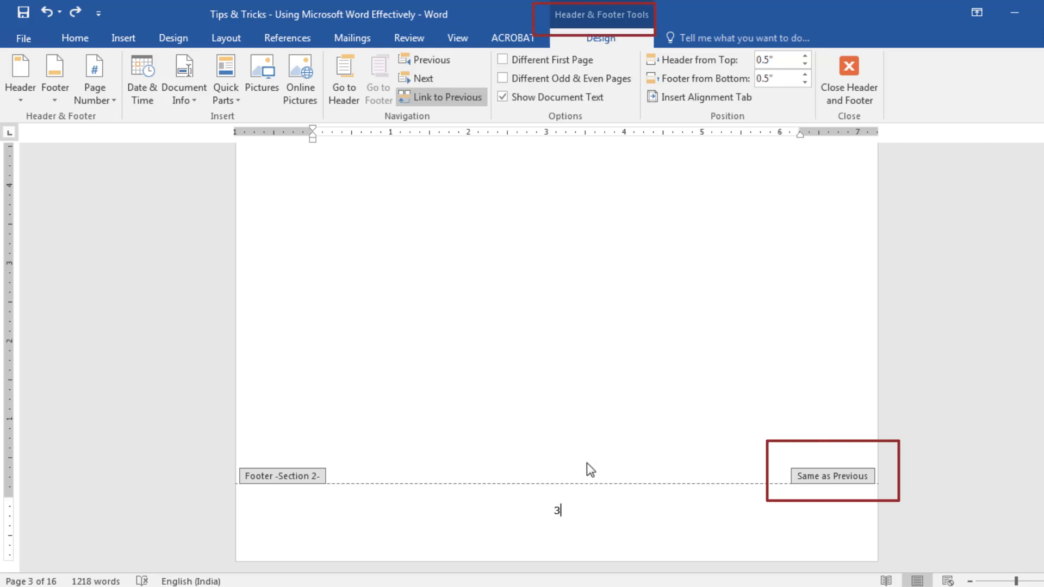
{"action": "left_click", "coordinate": [462, 105]}
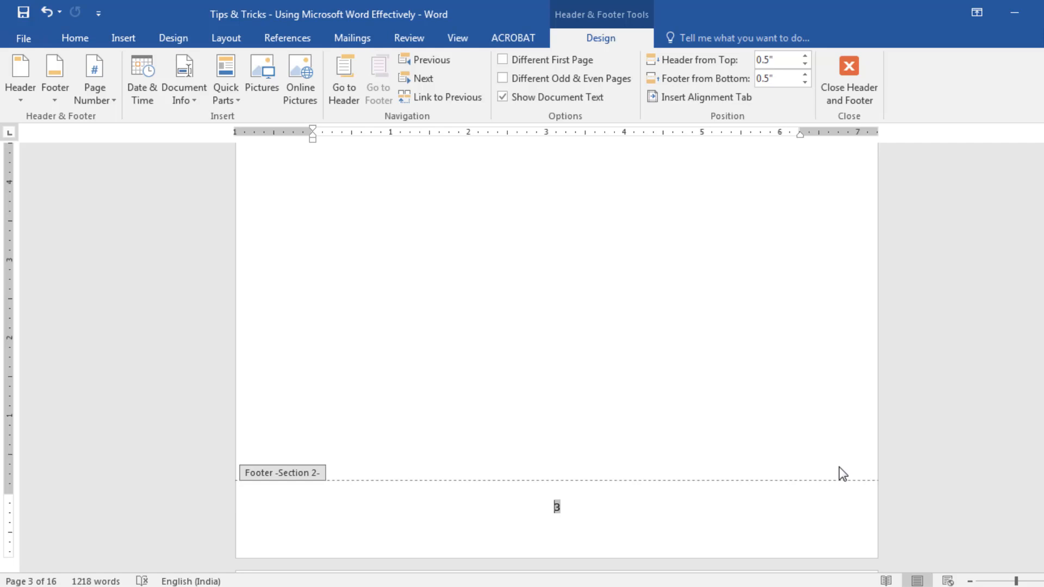
Delete the page number from the Section 1 footer on the cover page and check the Section 2 footer
{"action": "scroll", "coordinate": [840, 473], "scroll_direction": "up", "scroll_amount": 15}
{"action": "scroll", "coordinate": [839, 466], "scroll_direction": "up", "scroll_amount": 3}
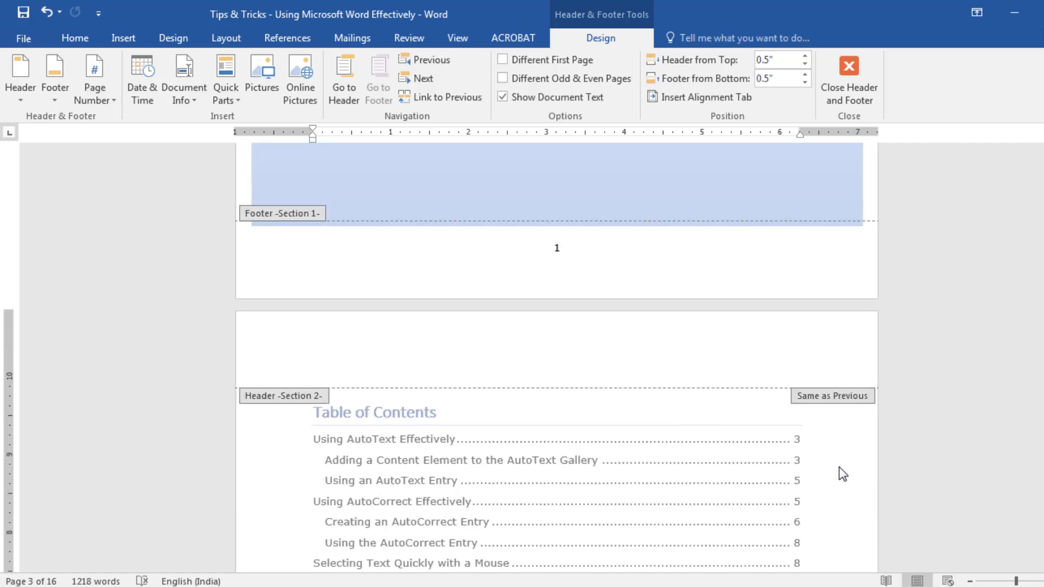
{"action": "left_click", "coordinate": [590, 246]}
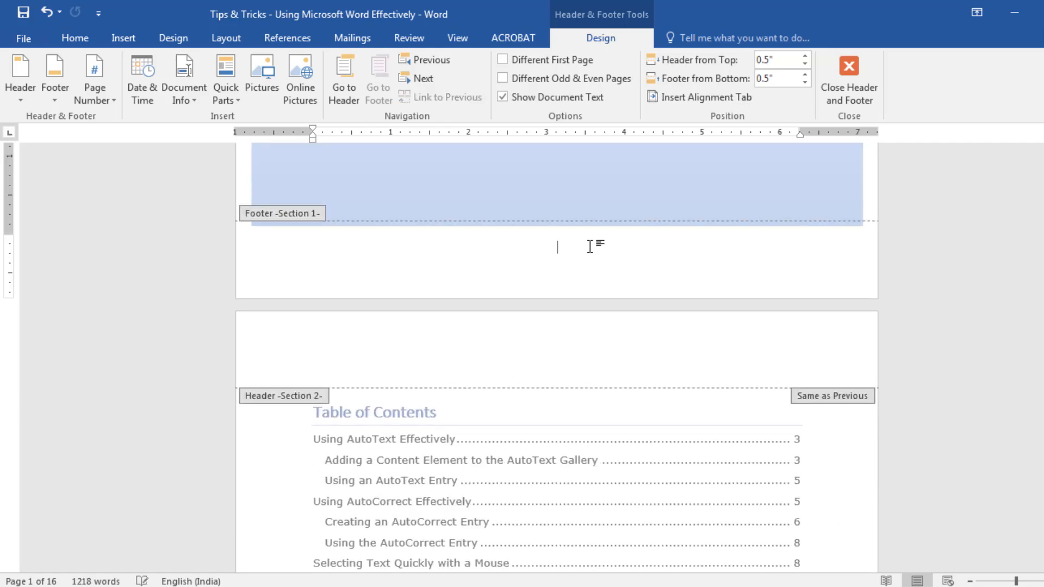
{"action": "scroll", "coordinate": [699, 283], "scroll_direction": "down", "scroll_amount": 3}
{"action": "scroll", "coordinate": [700, 283], "scroll_direction": "down", "scroll_amount": 12}
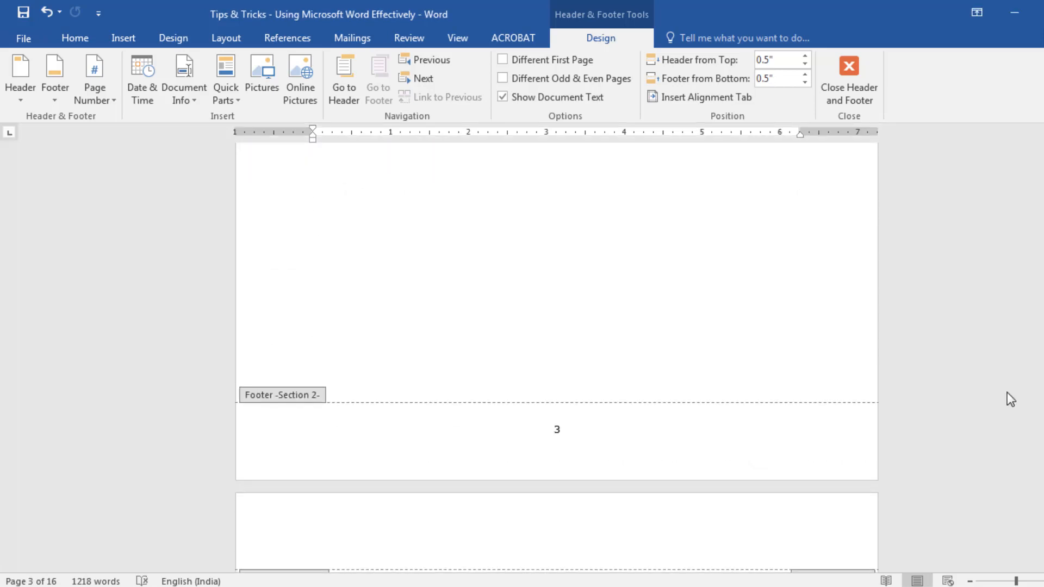
Unlink the Section 3 footer in the "Using AutoText Effectively" chapter from the previous section's footer
{"action": "scroll", "coordinate": [1007, 393], "scroll_direction": "down", "scroll_amount": 8}
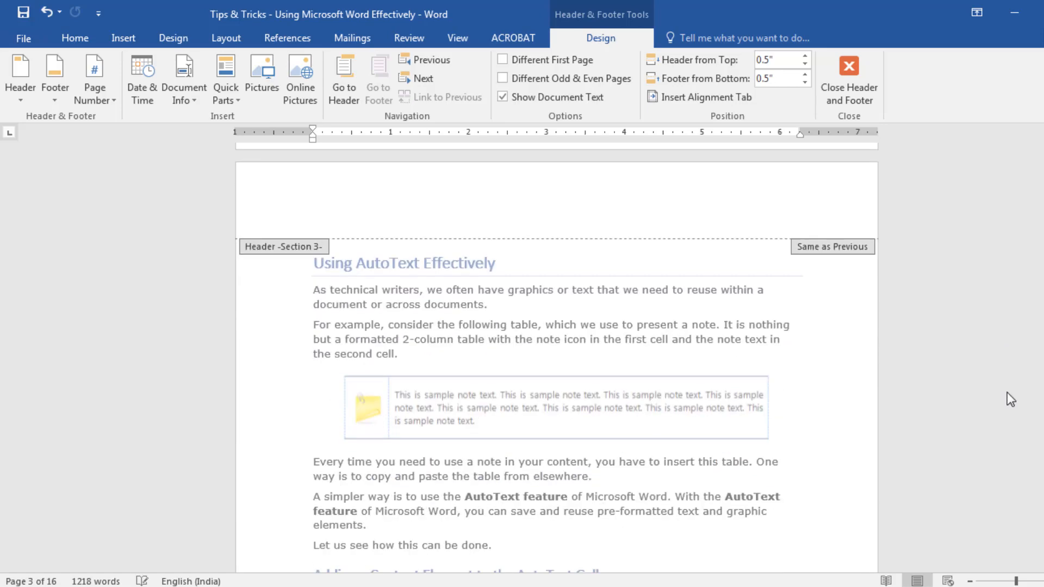
{"action": "scroll", "coordinate": [1007, 393], "scroll_direction": "down", "scroll_amount": 7}
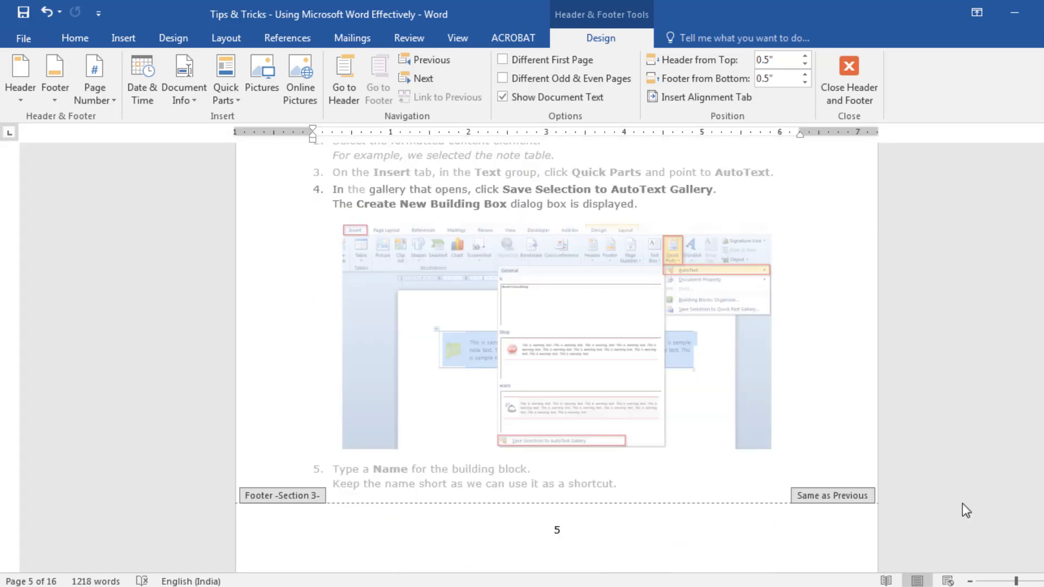
{"action": "scroll", "coordinate": [962, 503], "scroll_direction": "up", "scroll_amount": 15}
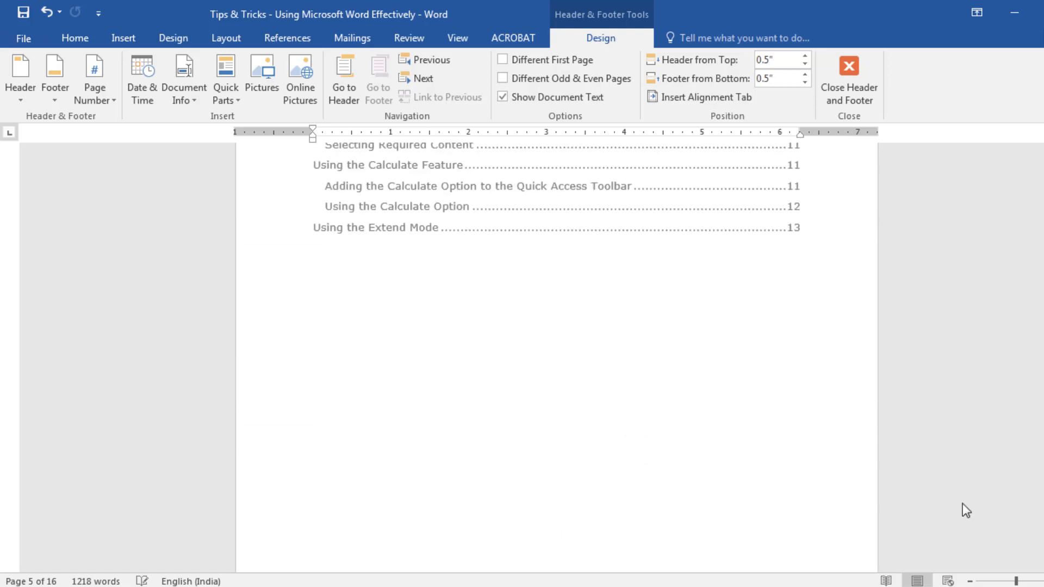
{"action": "scroll", "coordinate": [963, 503], "scroll_direction": "up", "scroll_amount": 6}
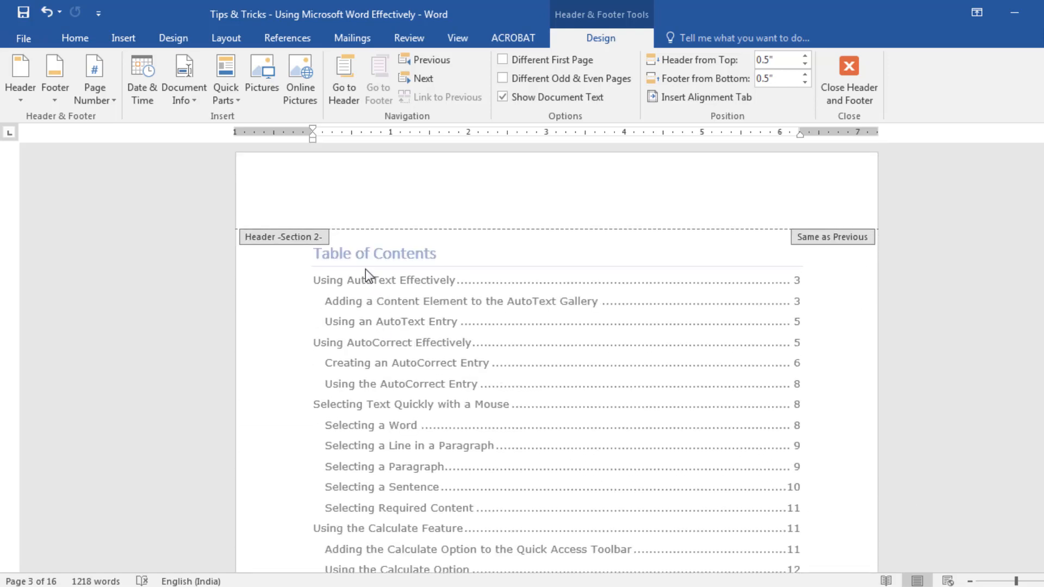
{"action": "scroll", "coordinate": [407, 384], "scroll_direction": "down", "scroll_amount": 15}
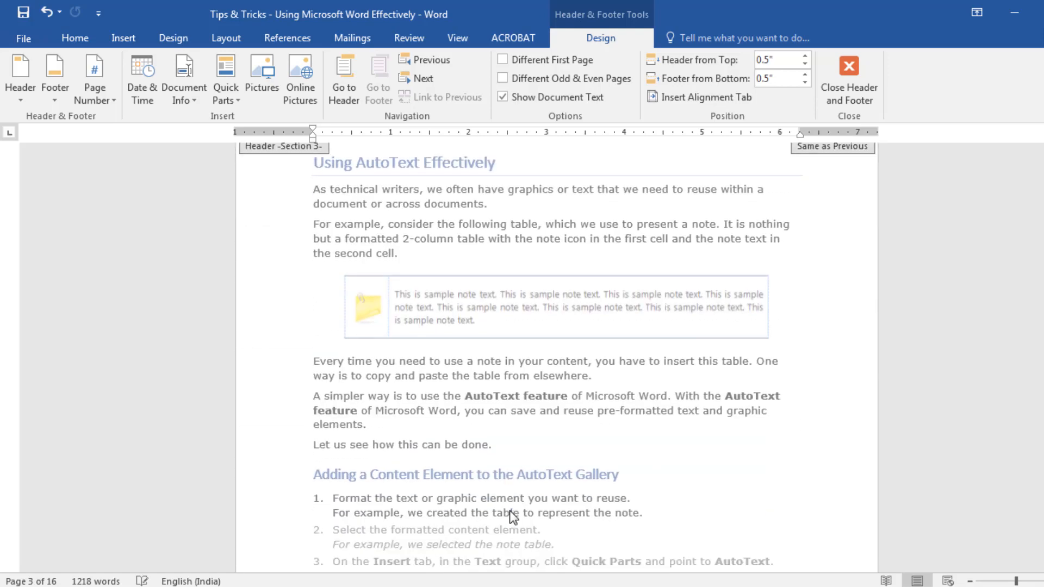
{"action": "left_click", "coordinate": [574, 498]}
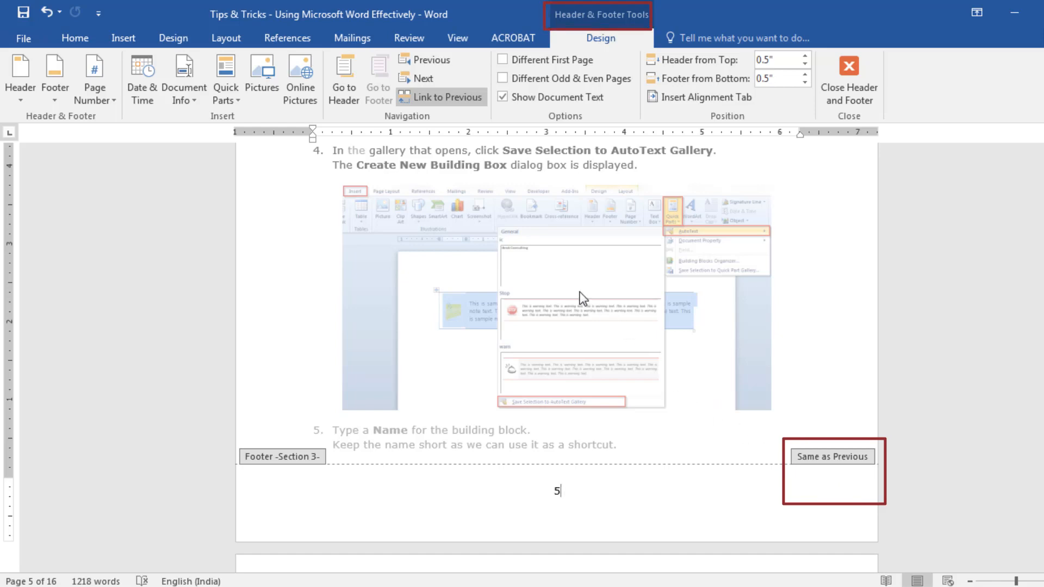
{"action": "left_click", "coordinate": [444, 104]}
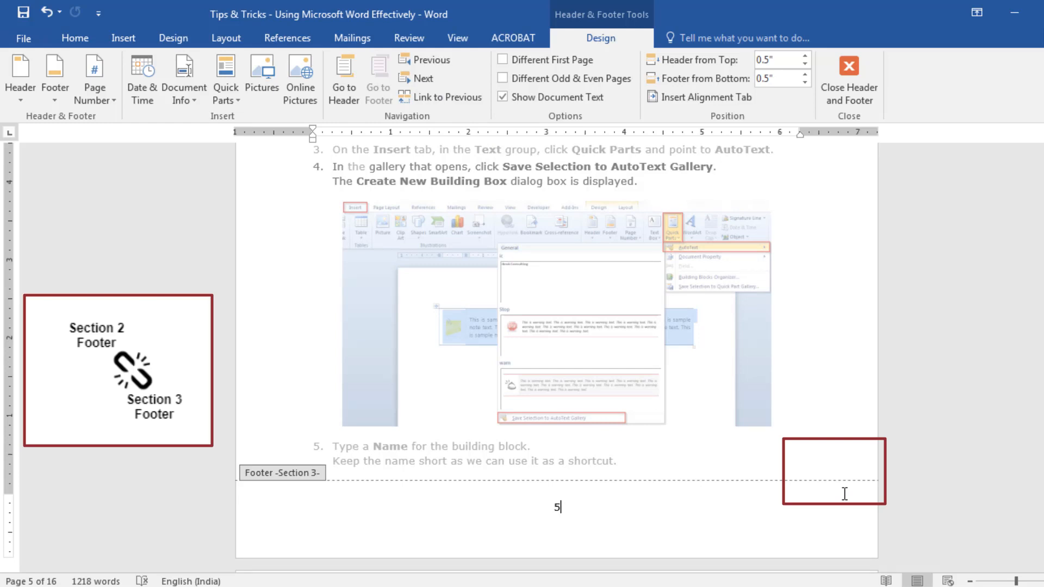
Replace the Section 2 footer before the "Using AutoText Effectively" chapter with the built-in Blank (Three Columns) footer
{"action": "scroll", "coordinate": [845, 495], "scroll_direction": "up", "scroll_amount": 10}
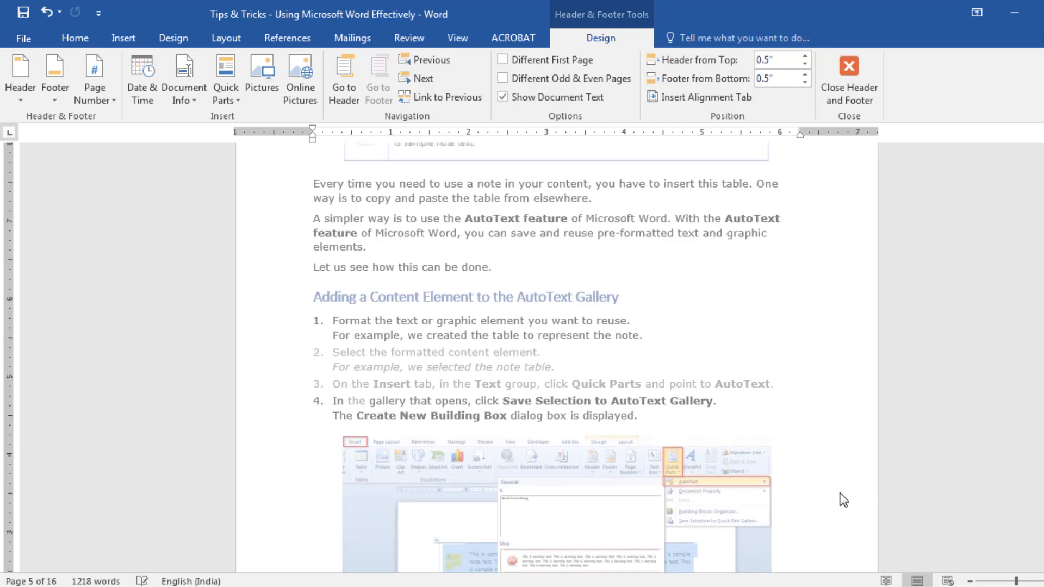
{"action": "scroll", "coordinate": [840, 495], "scroll_direction": "up", "scroll_amount": 3}
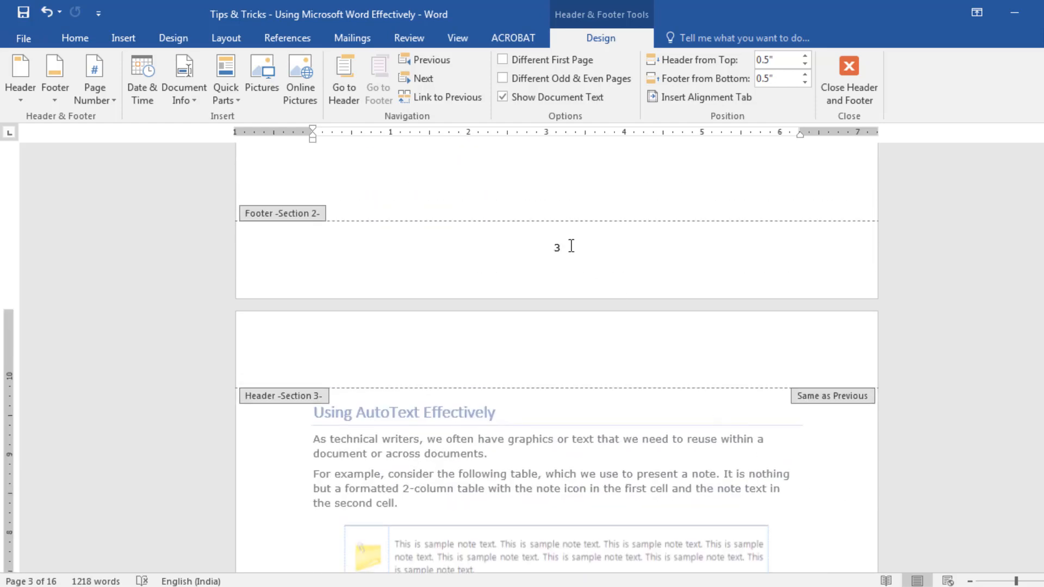
{"action": "left_click", "coordinate": [571, 246]}
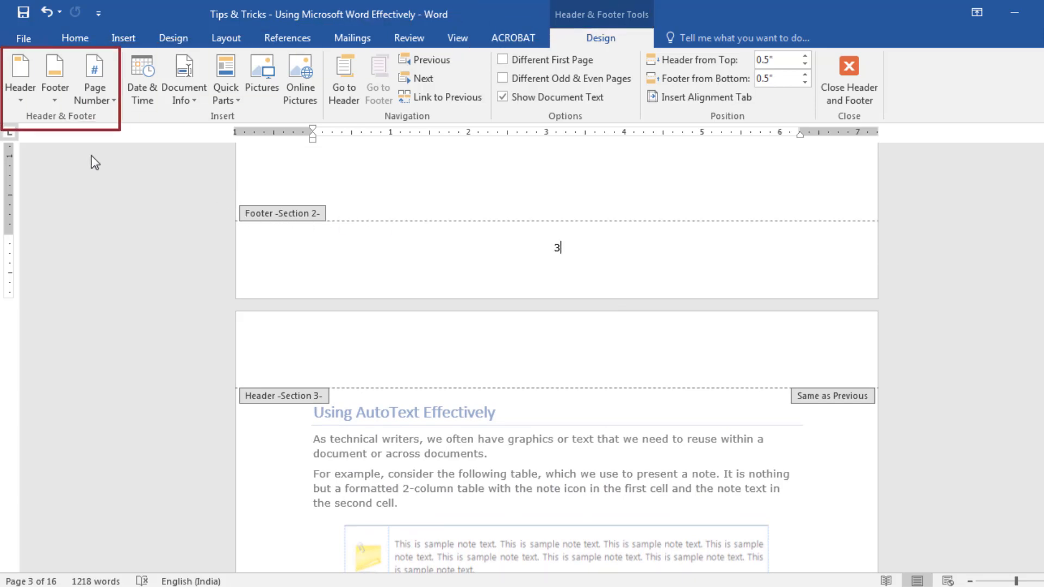
{"action": "left_click", "coordinate": [54, 101]}
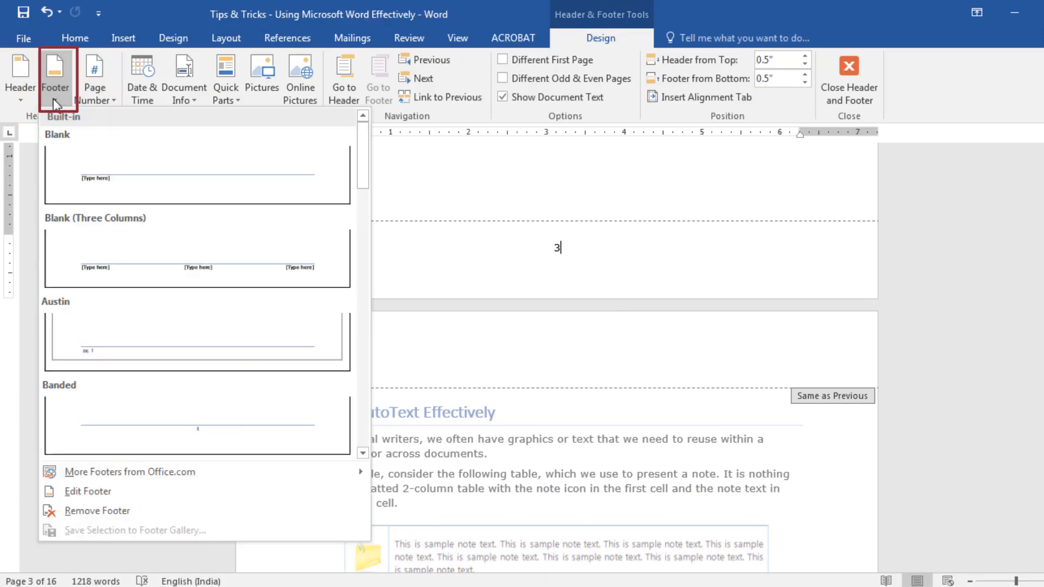
{"action": "left_click", "coordinate": [84, 236]}
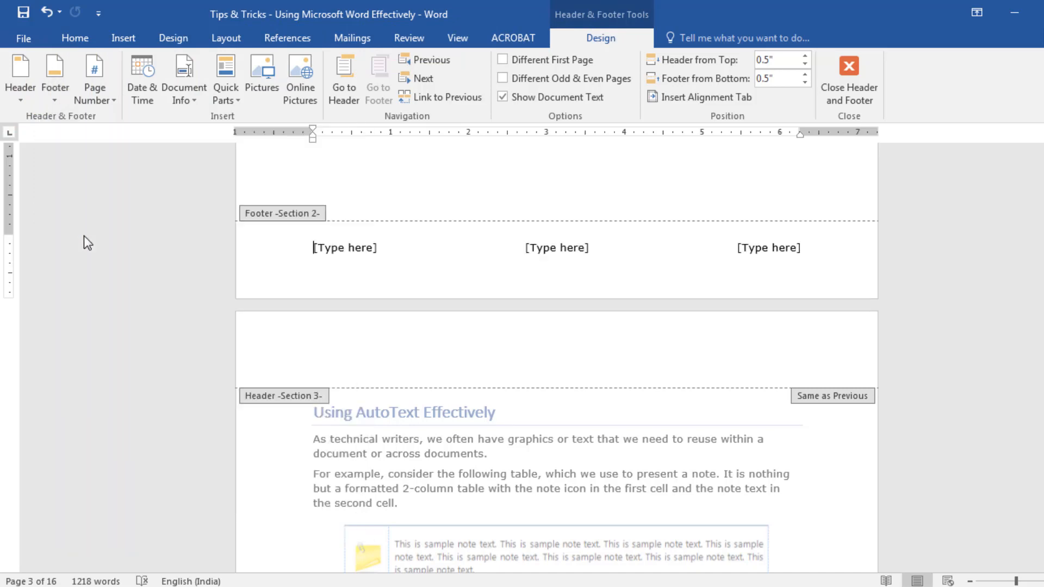
Enter "Microsoft Tips & Tricks" in the first placeholder of the Section 2 footer
{"action": "left_click", "coordinate": [332, 251]}
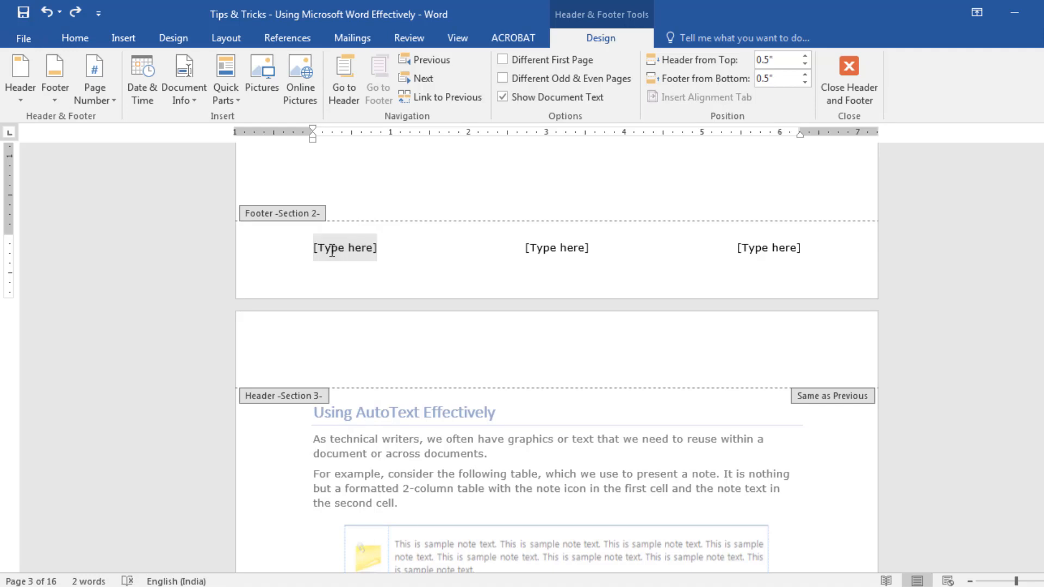
{"action": "type", "text": "Micros"}
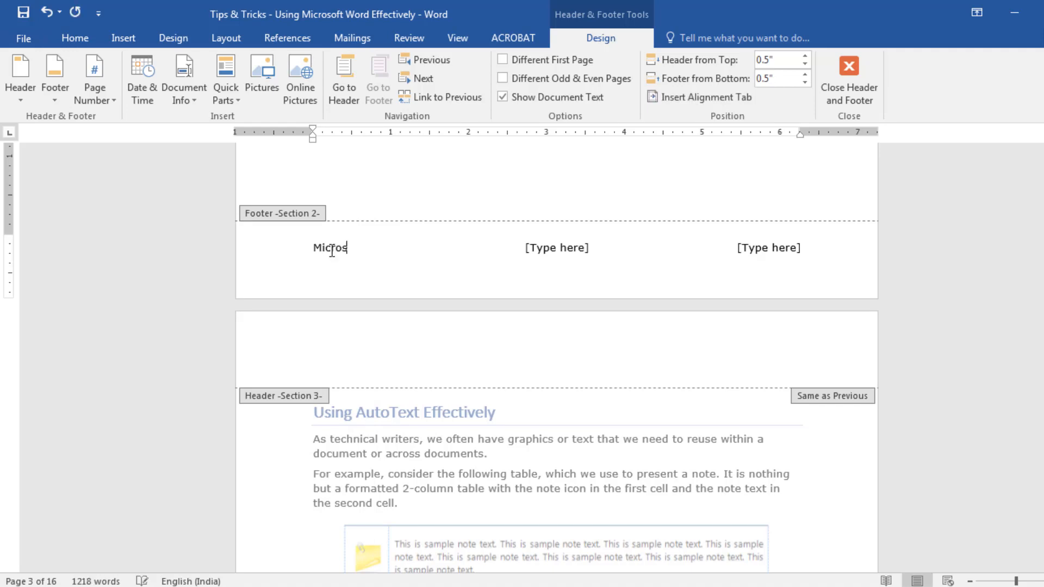
{"action": "type", "text": "oft Tips & Tricks"}
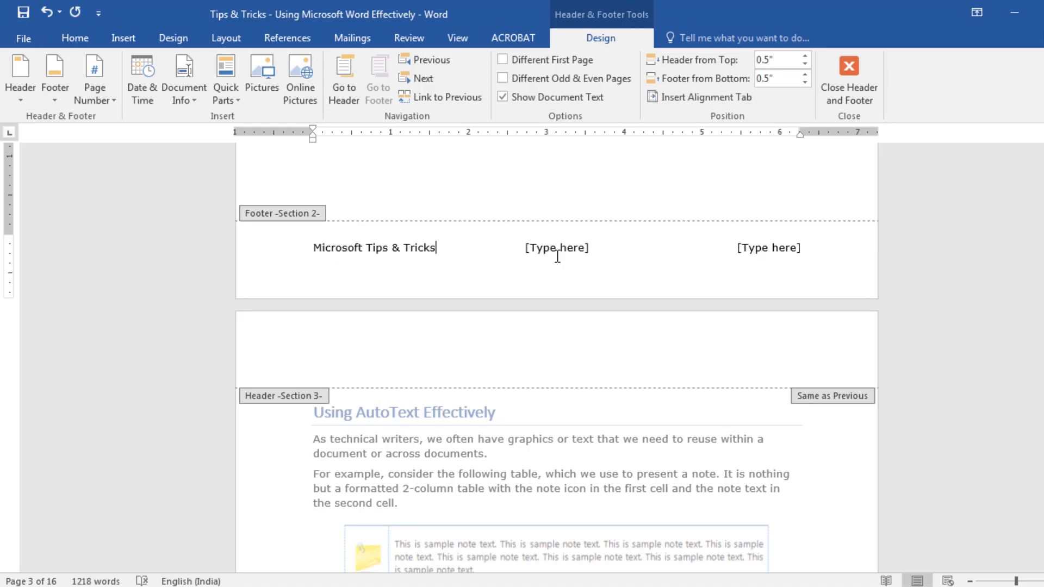
Replace the middle placeholder of the Section 2 footer with a Plain Number page number at the current position
{"action": "left_click", "coordinate": [556, 248]}
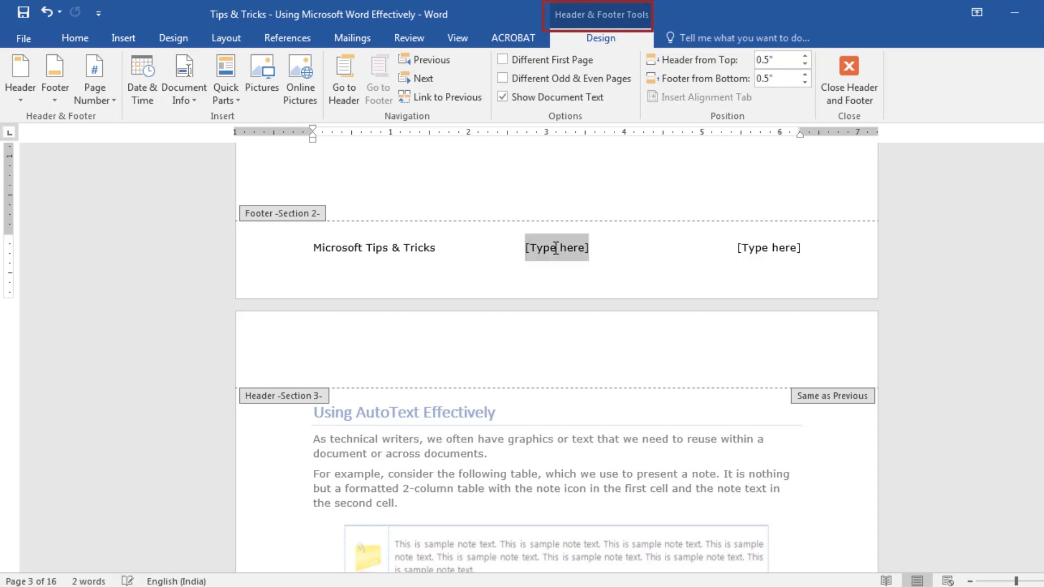
{"action": "left_click", "coordinate": [109, 101]}
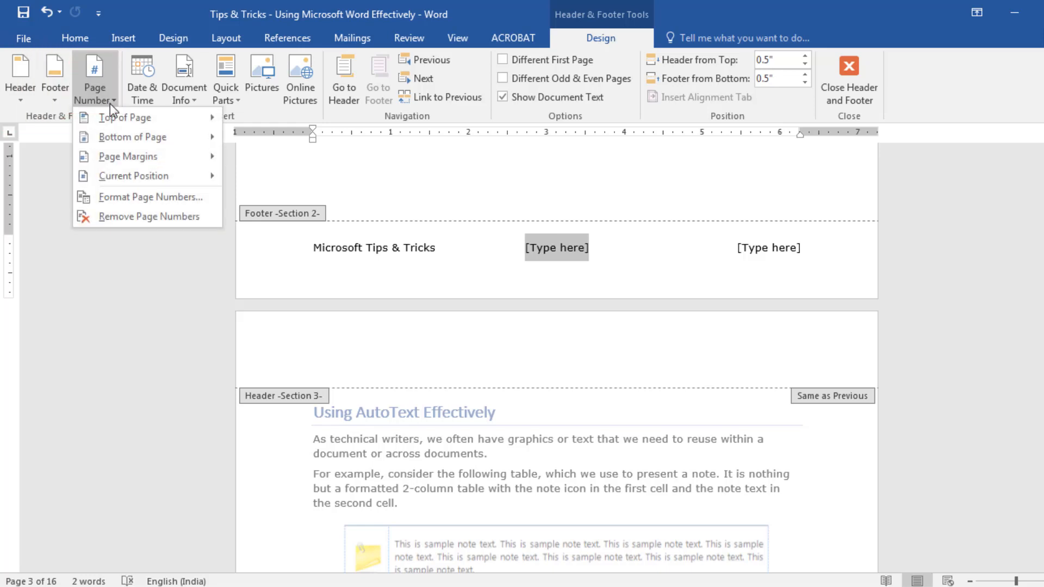
{"action": "mouse_move", "coordinate": [130, 174]}
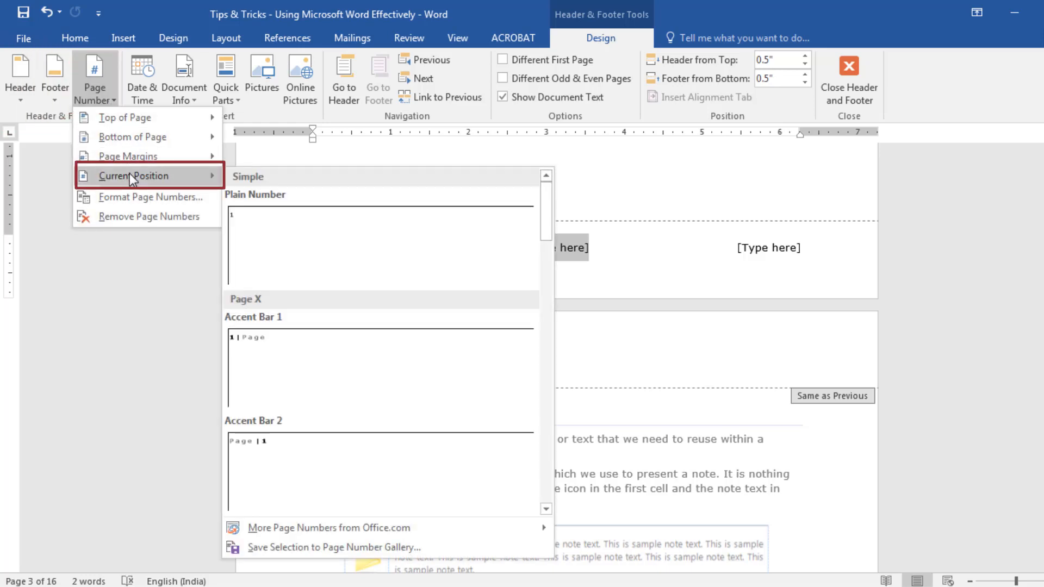
{"action": "left_click", "coordinate": [288, 230]}
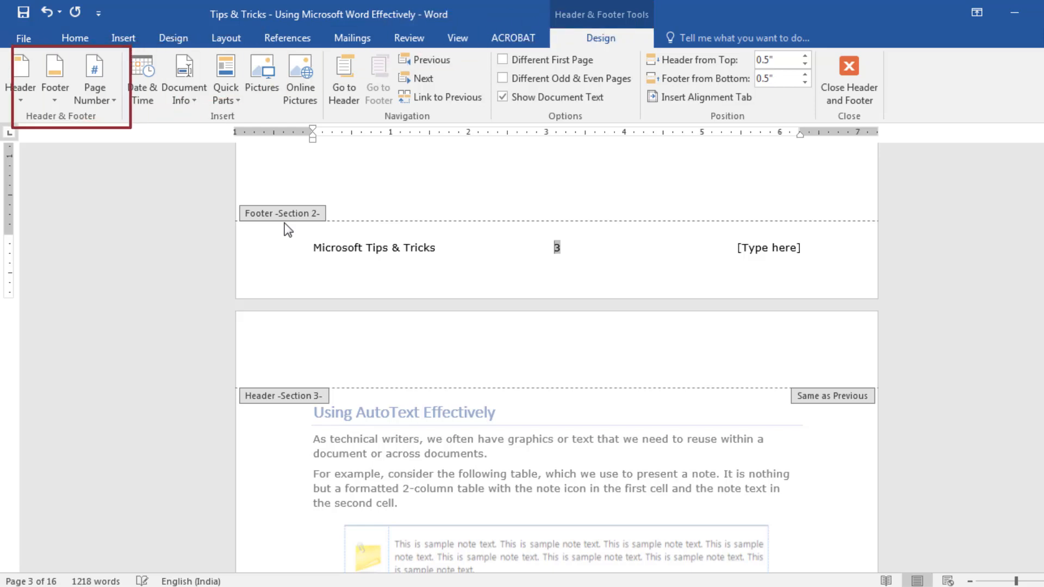
Format the Section 2 page numbers as i, ii, iii, … and start the numbering at i
{"action": "left_click", "coordinate": [112, 105]}
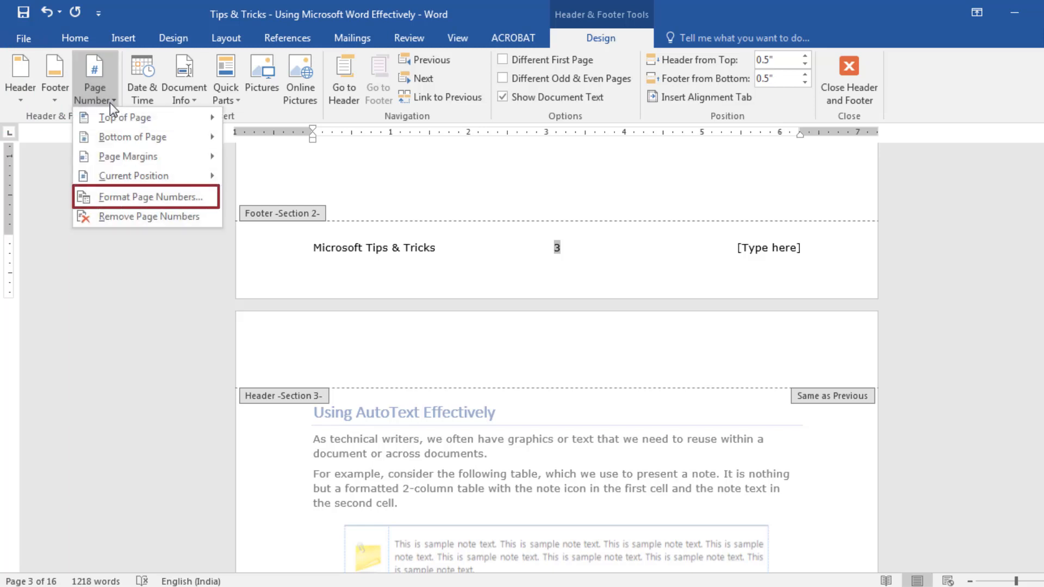
{"action": "left_click", "coordinate": [133, 195]}
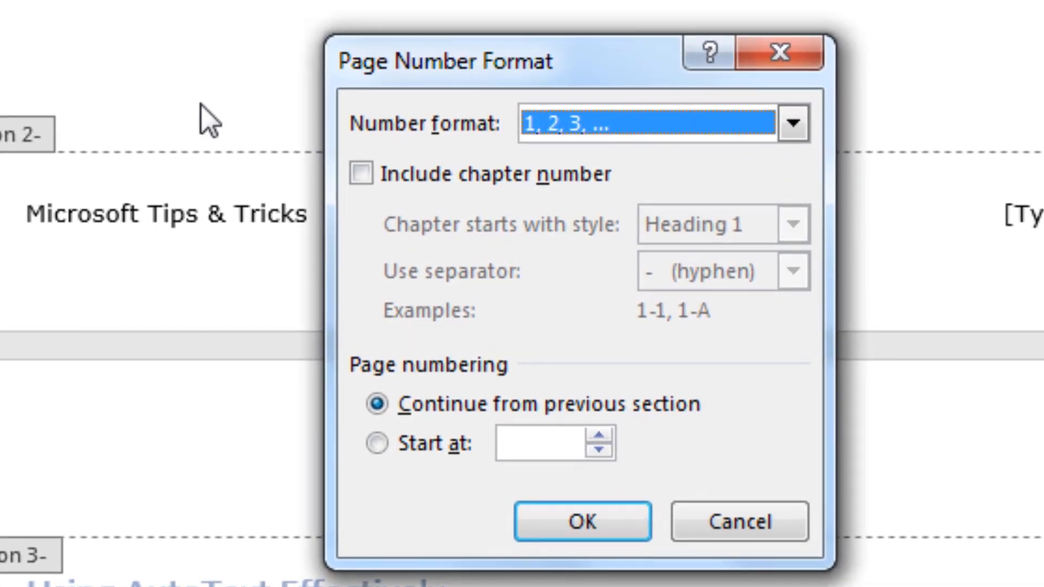
{"action": "left_click", "coordinate": [792, 124]}
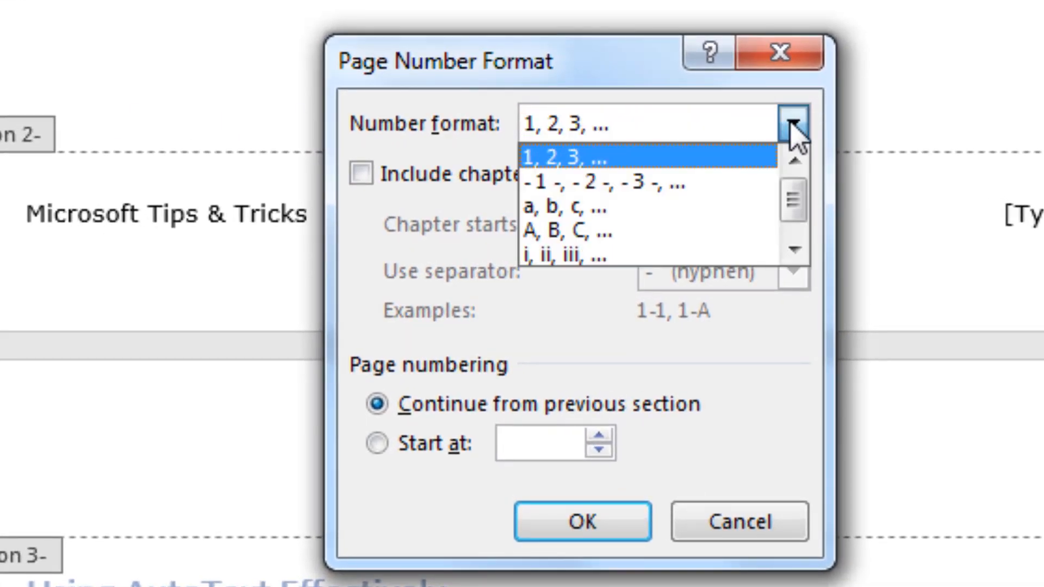
{"action": "left_click", "coordinate": [734, 254]}
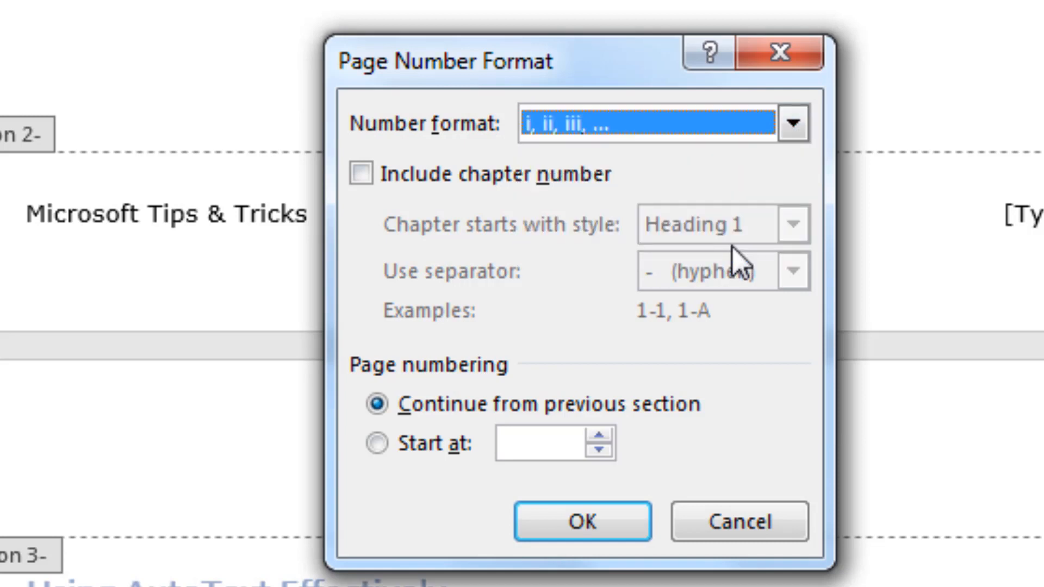
{"action": "left_click", "coordinate": [377, 444]}
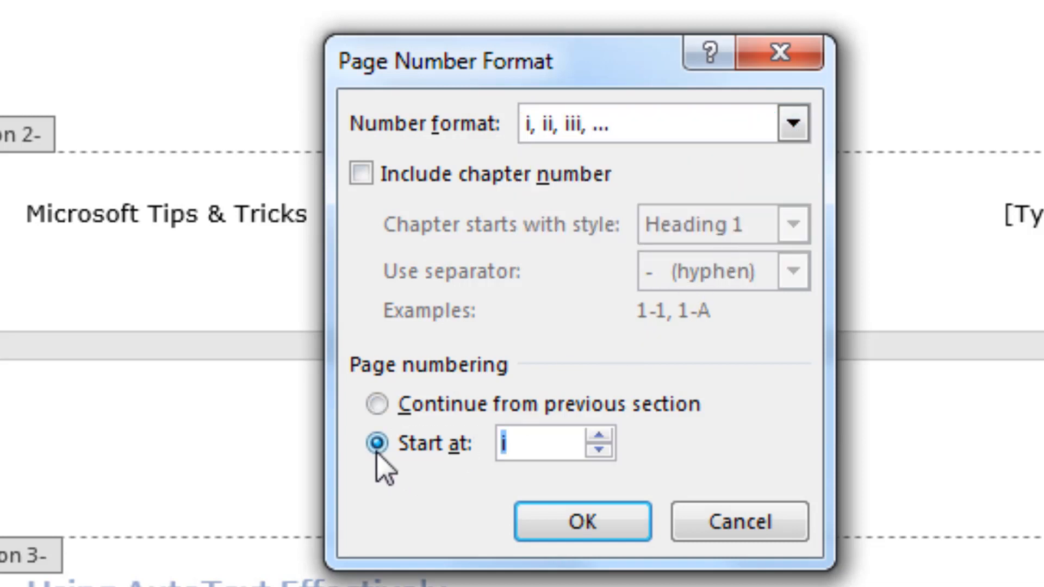
{"action": "left_click", "coordinate": [531, 449]}
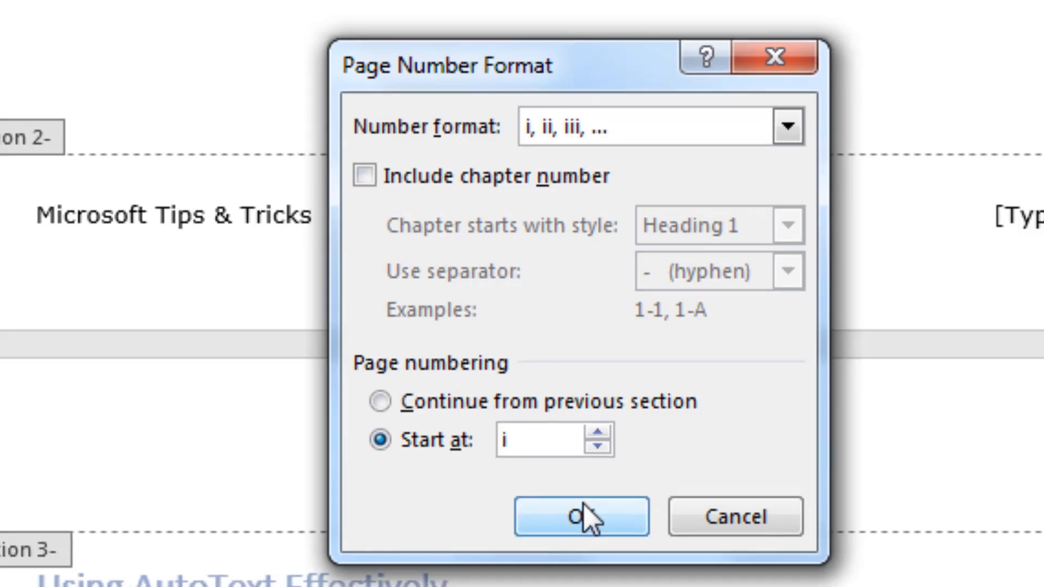
{"action": "left_click", "coordinate": [584, 517]}
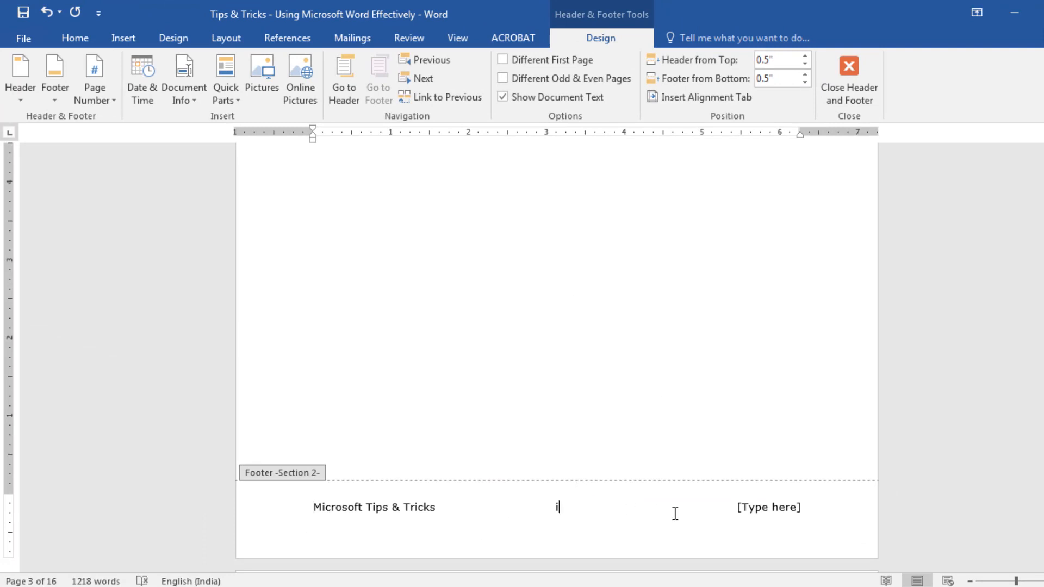
Enter "Table of Contents" in the last placeholder of the Section 2 footer
{"action": "left_click", "coordinate": [741, 510]}
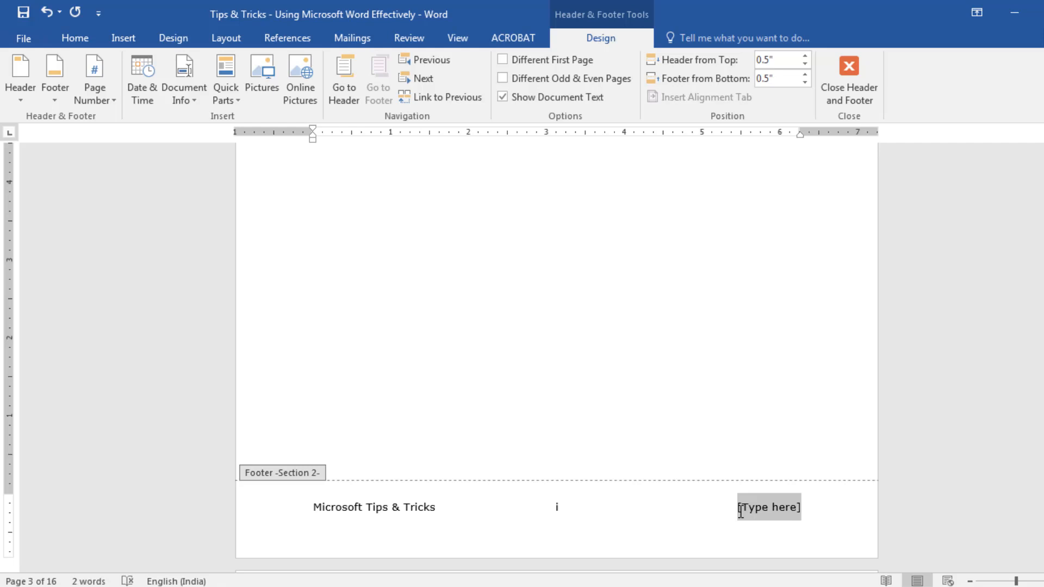
{"action": "type", "text": "Table of Contents"}
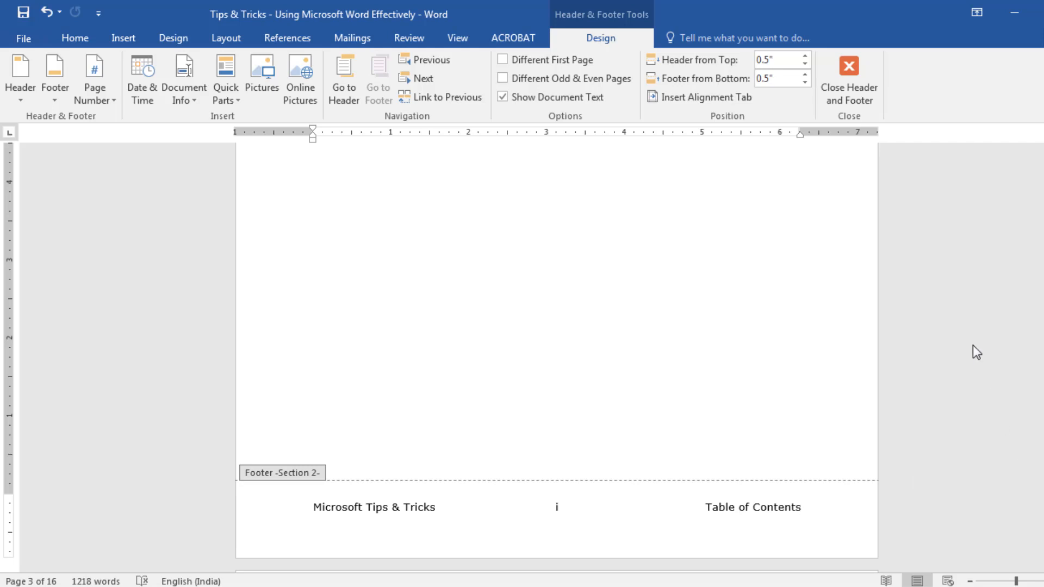
Unlink the Section 4 footer on the document's last page from the previous section's footer
{"action": "scroll", "coordinate": [972, 346], "scroll_direction": "down", "scroll_amount": 6}
{"action": "scroll", "coordinate": [973, 345], "scroll_direction": "down", "scroll_amount": 5}
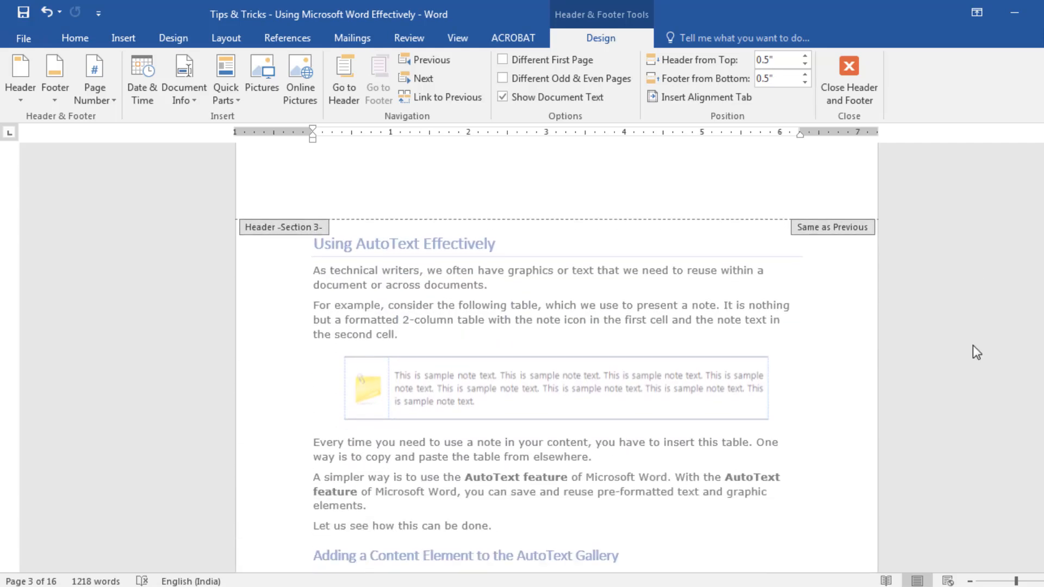
{"action": "scroll", "coordinate": [974, 345], "scroll_direction": "down", "scroll_amount": 6}
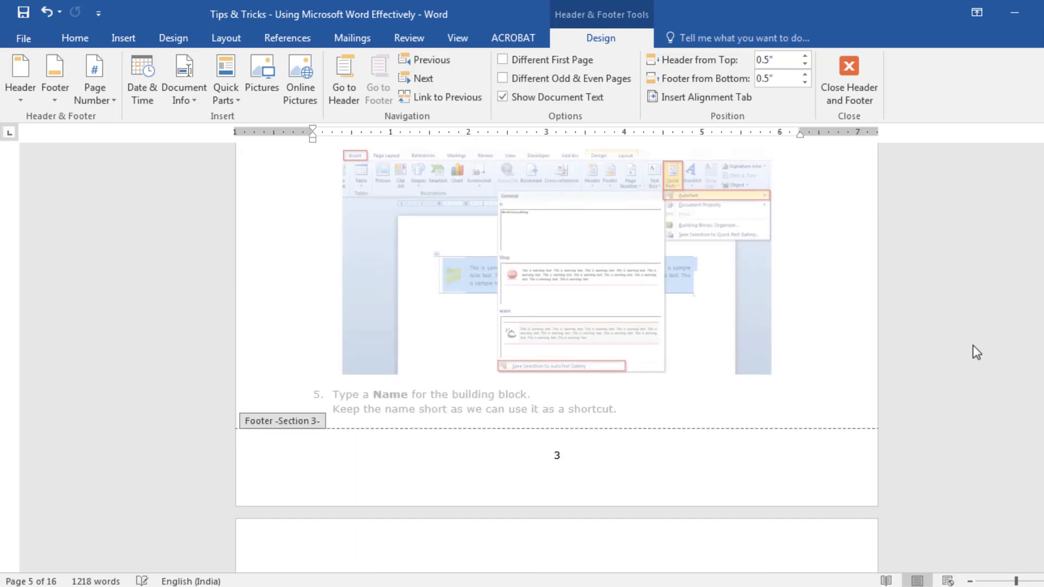
{"action": "left_click_drag", "start_coordinate": [1043, 264], "coordinate": [1043, 547]}
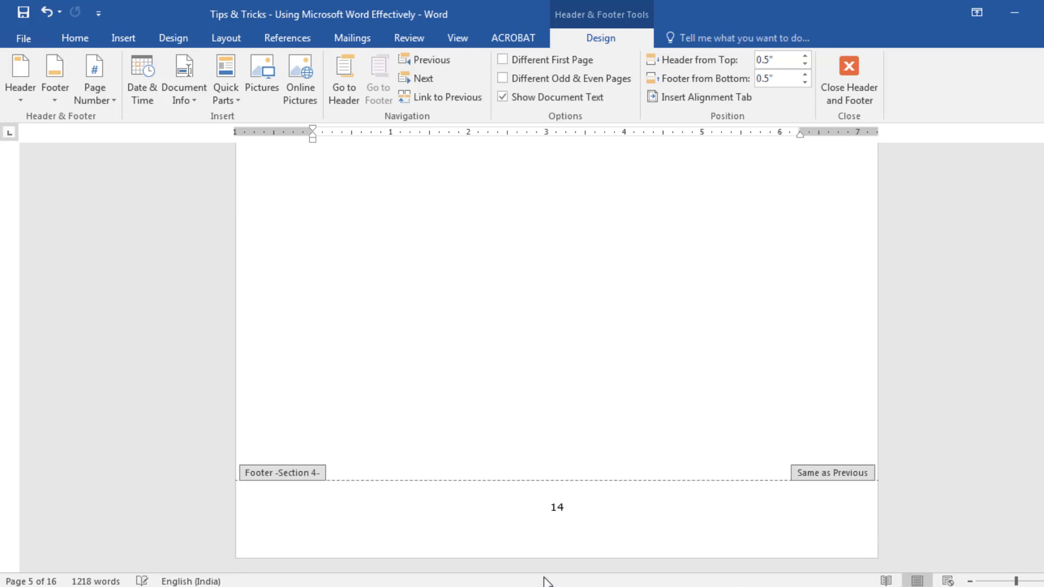
{"action": "left_click", "coordinate": [511, 516]}
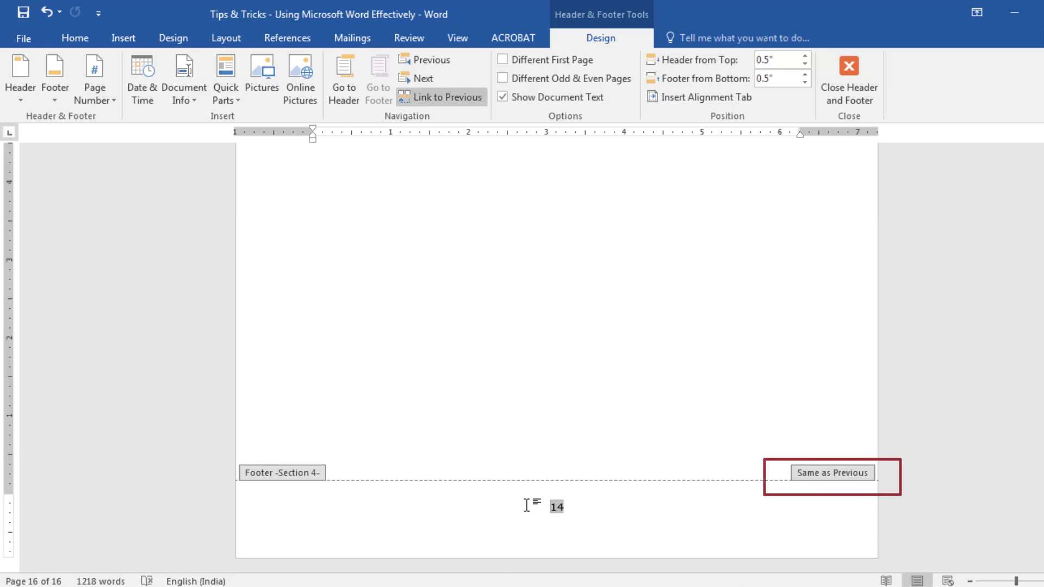
{"action": "left_click", "coordinate": [461, 107]}
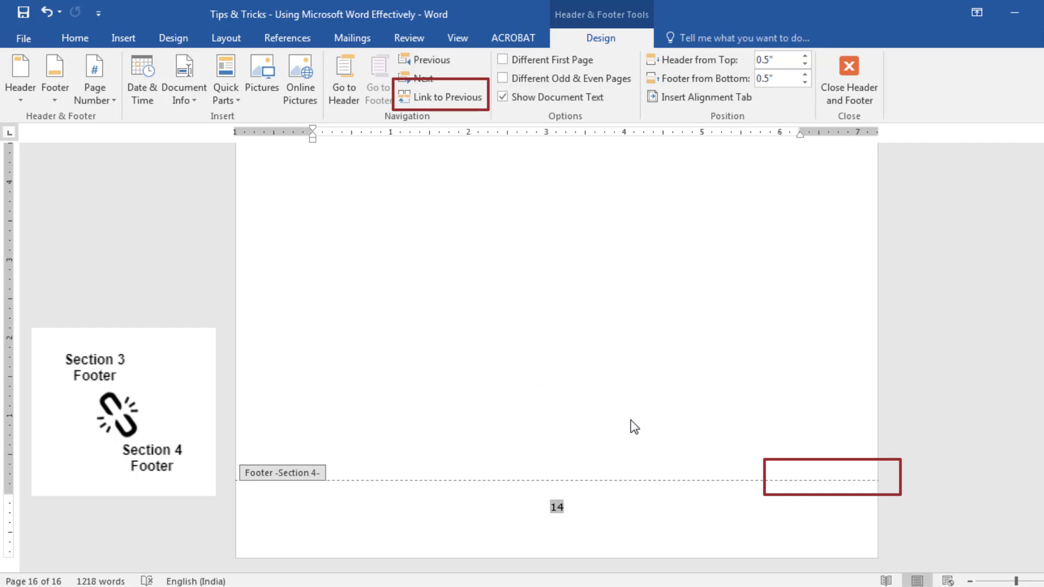
{"action": "left_click", "coordinate": [655, 510]}
Replace the Section 3 footer in the "Using AutoText Effectively" chapter with the built-in Blank (Three Columns) footer
{"action": "left_click_drag", "start_coordinate": [1043, 554], "coordinate": [1043, 285]}
{"action": "left_click", "coordinate": [571, 493]}
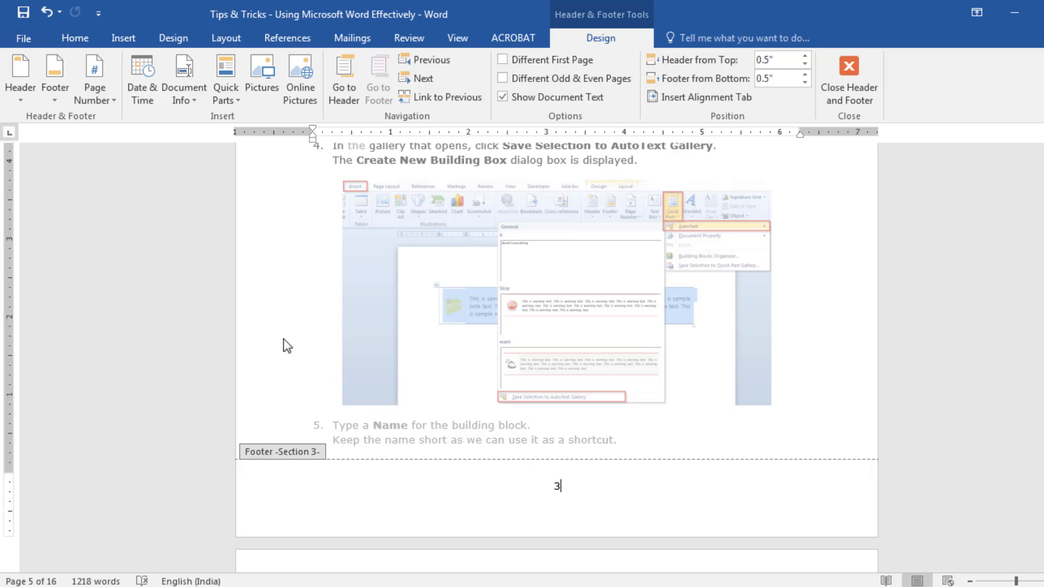
{"action": "left_click", "coordinate": [54, 101]}
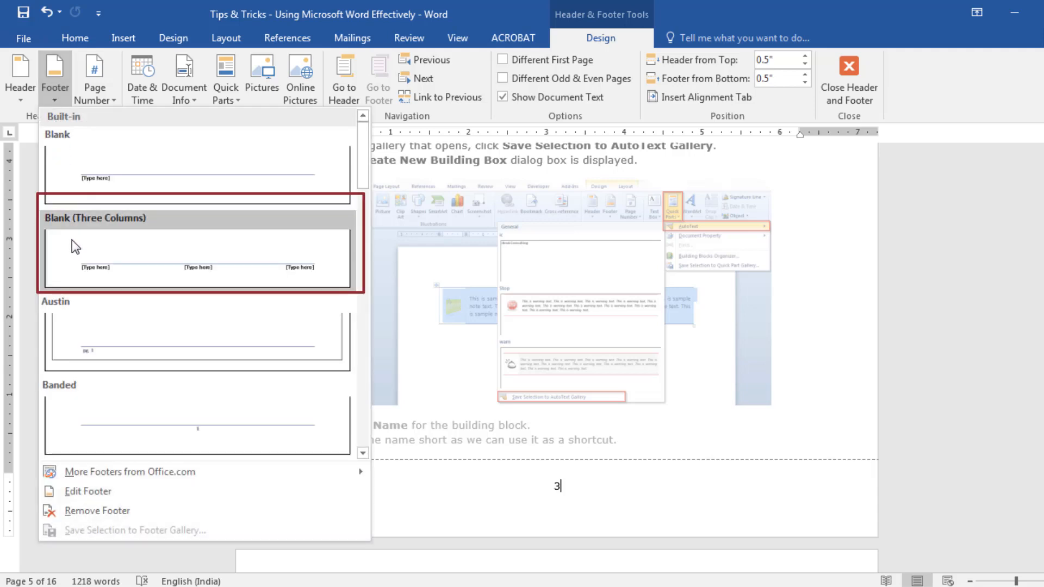
{"action": "left_click", "coordinate": [72, 240]}
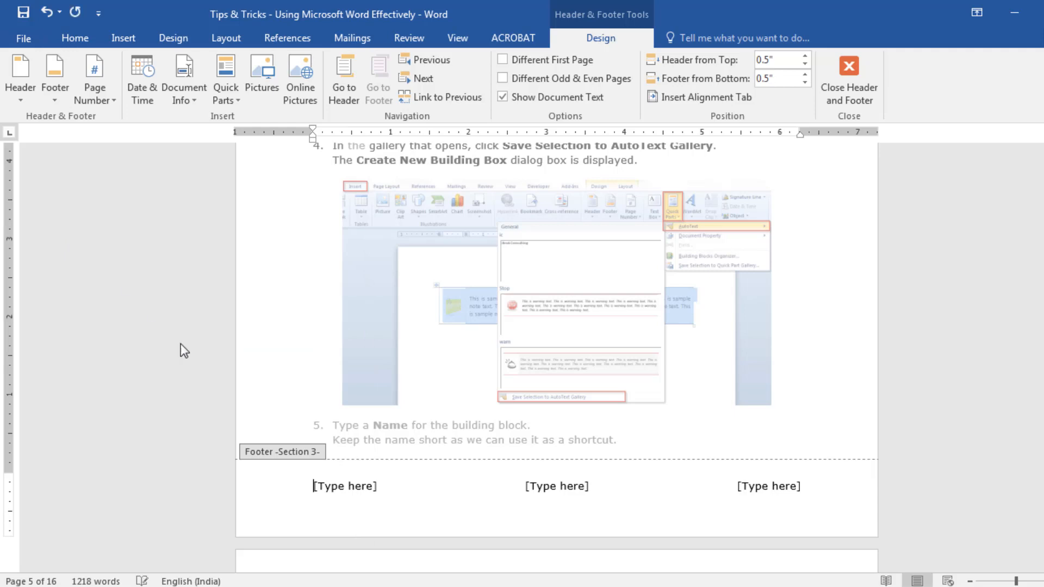
Enter "Microsoft Tips & Tricks" in the first placeholder of the Section 3 footer
{"action": "left_click", "coordinate": [321, 490]}
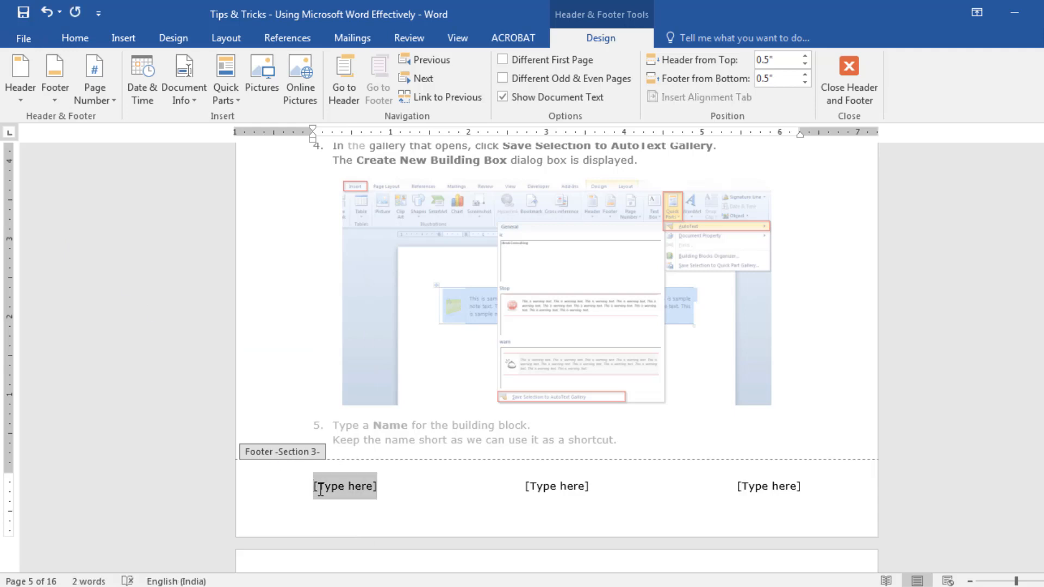
{"action": "type", "text": "Microsoft Tips &"}
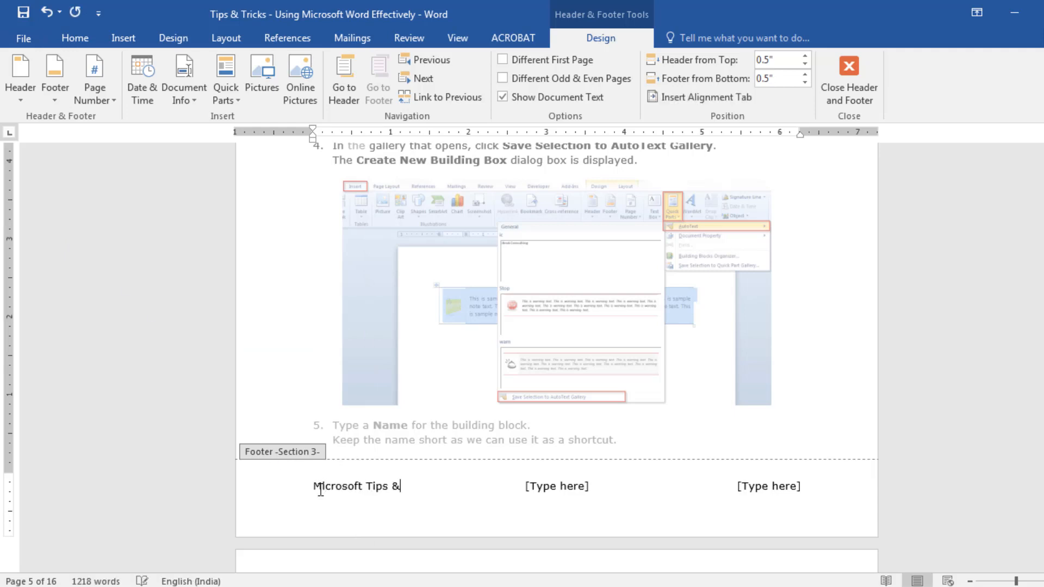
{"action": "type", "text": " Tricks"}
Replace the middle placeholder of the Section 3 footer with a Plain Number page number at the current position
{"action": "left_click", "coordinate": [555, 485]}
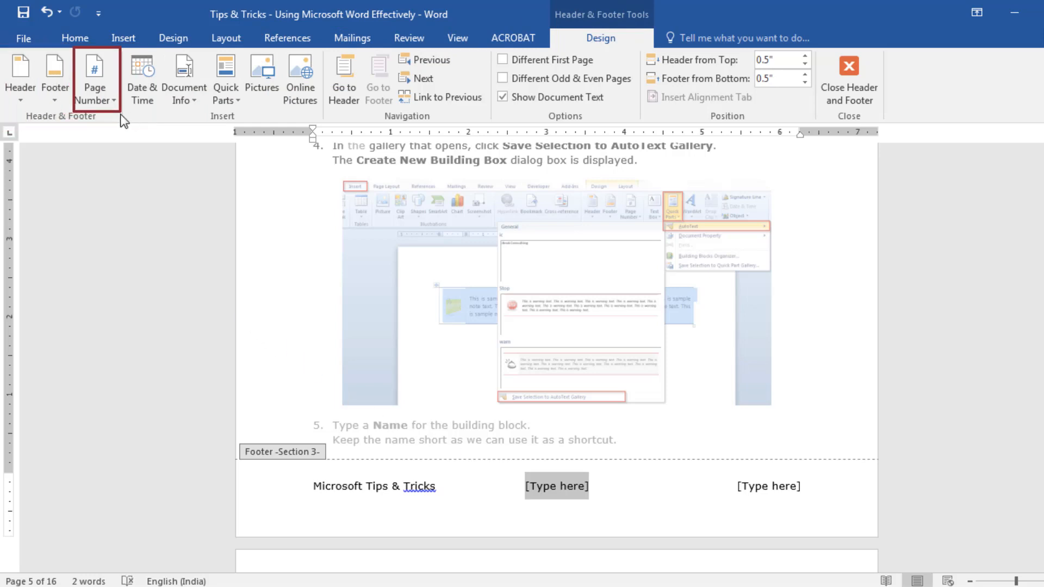
{"action": "left_click", "coordinate": [103, 102]}
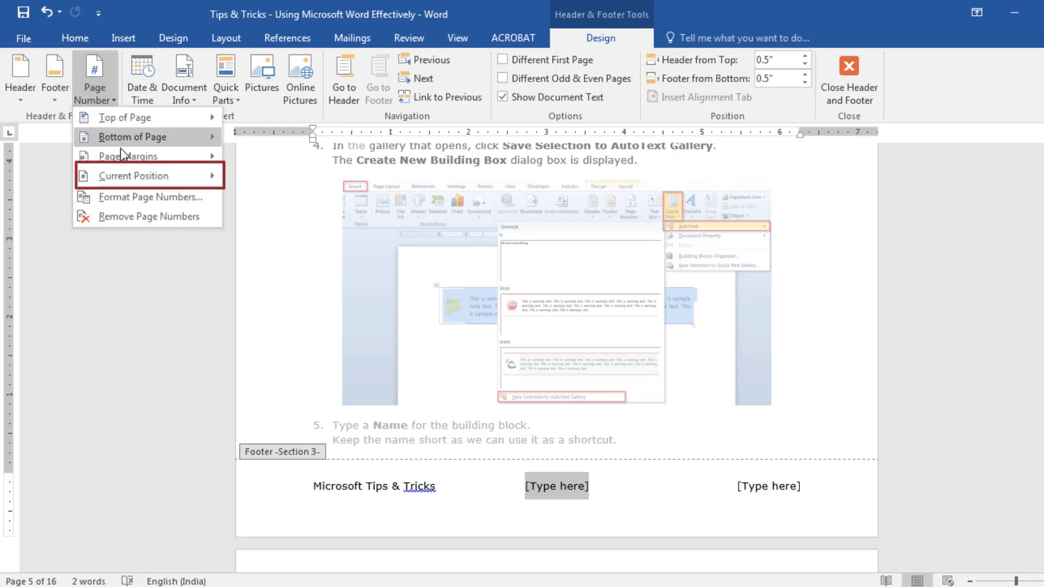
{"action": "mouse_move", "coordinate": [127, 173]}
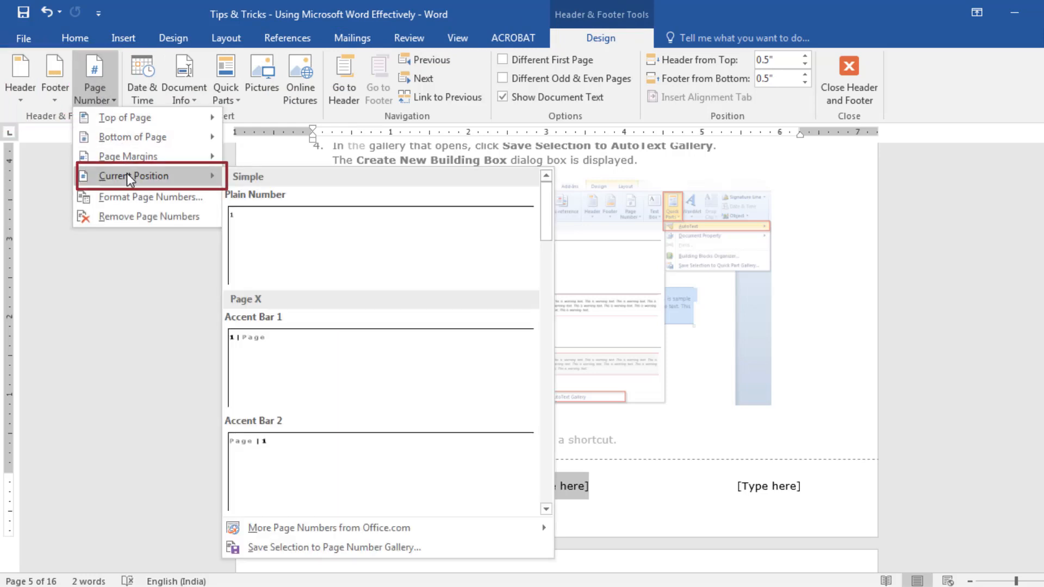
{"action": "left_click", "coordinate": [267, 213]}
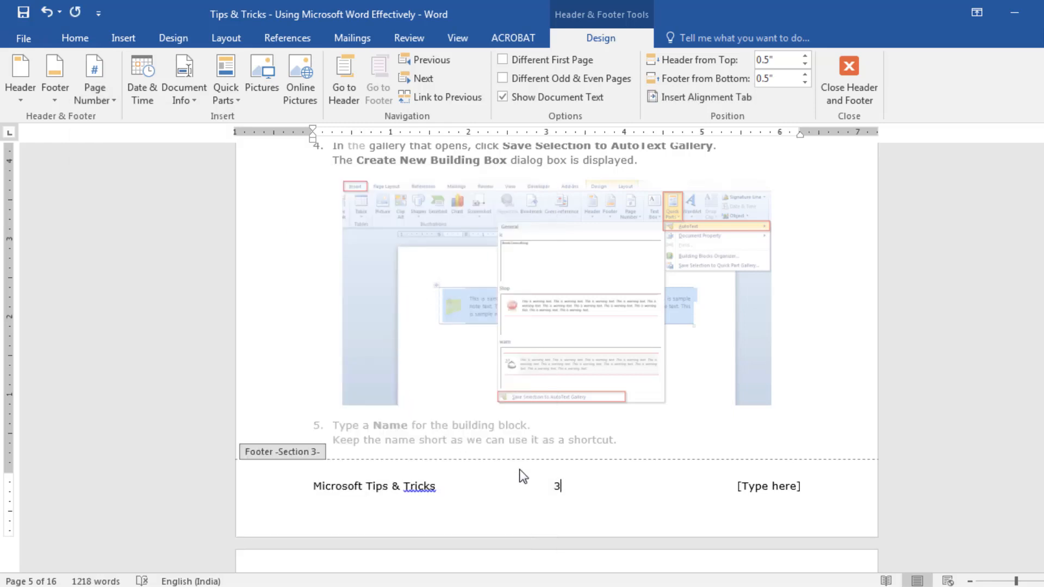
Format the Section 3 footer's page number as 1, 2, 3, … and start the section's numbering at 1
{"action": "left_click", "coordinate": [556, 486]}
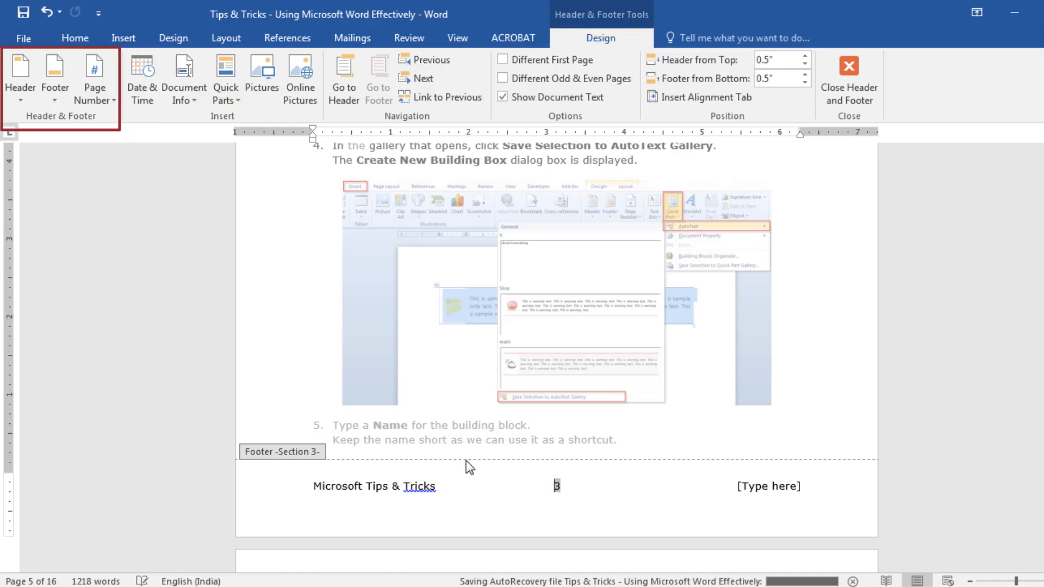
{"action": "left_click", "coordinate": [99, 101]}
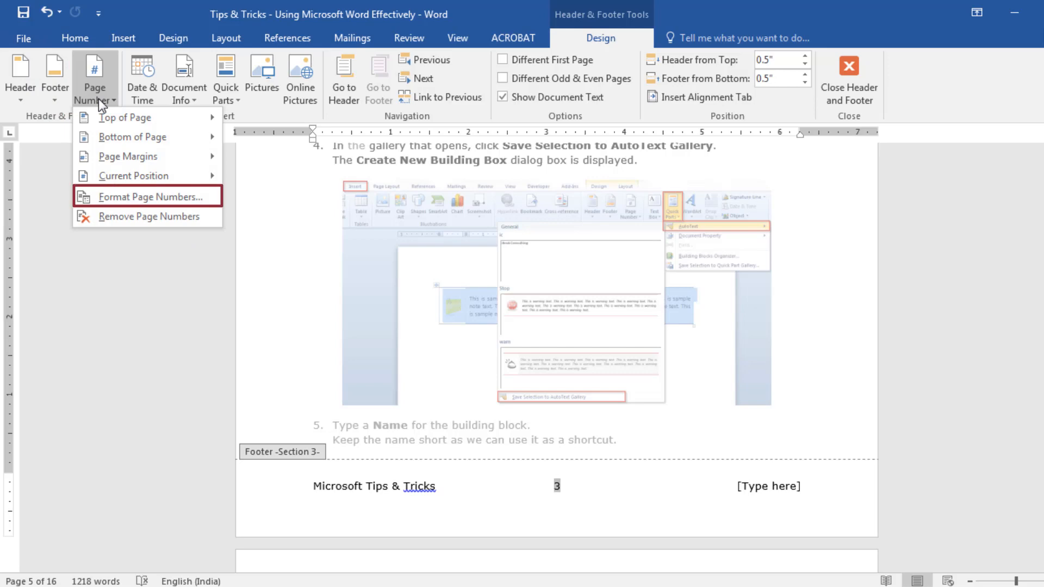
{"action": "left_click", "coordinate": [147, 199]}
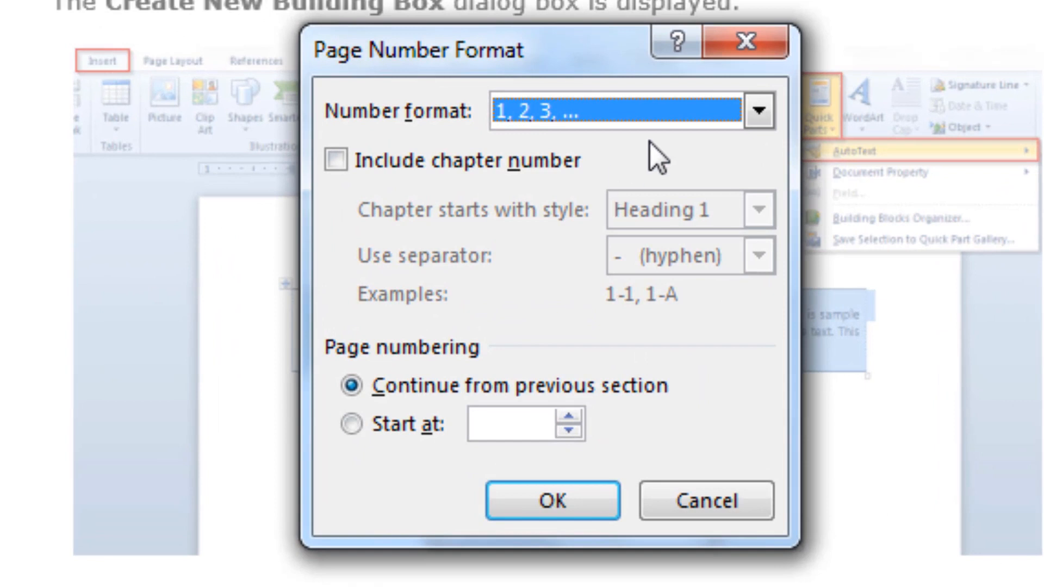
{"action": "left_click", "coordinate": [756, 114]}
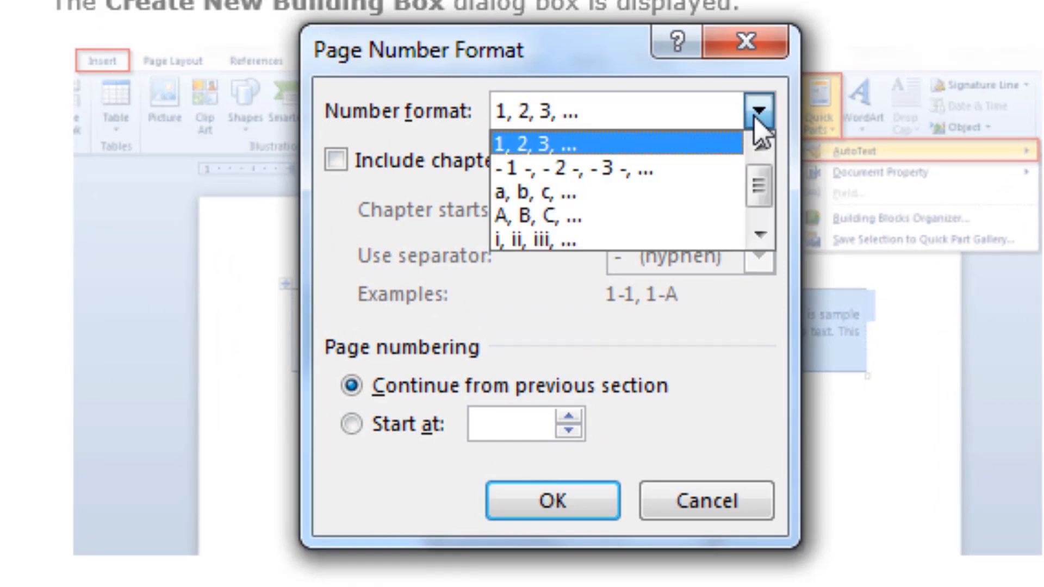
{"action": "left_click", "coordinate": [726, 145]}
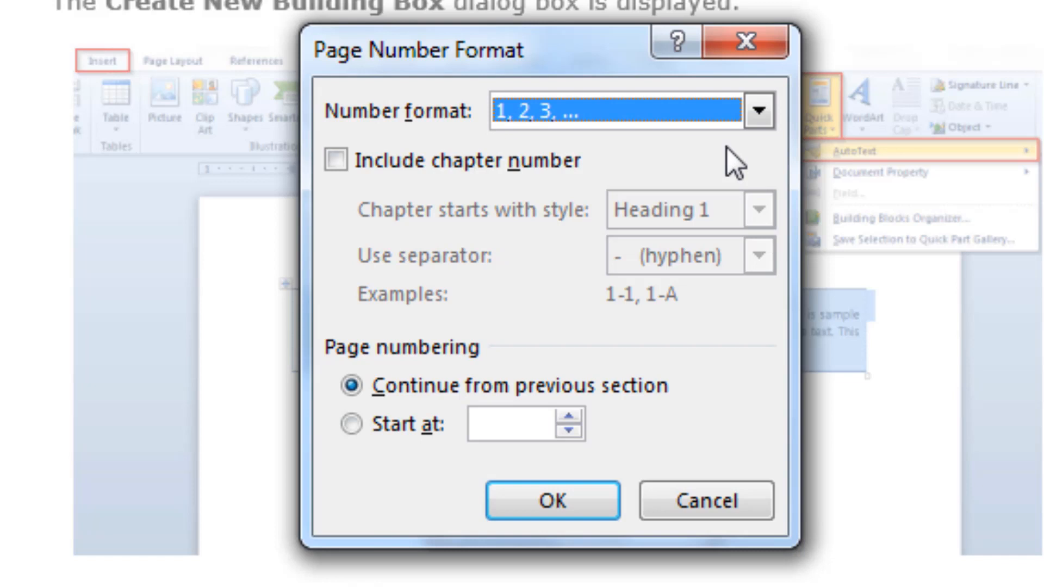
{"action": "left_click", "coordinate": [427, 425]}
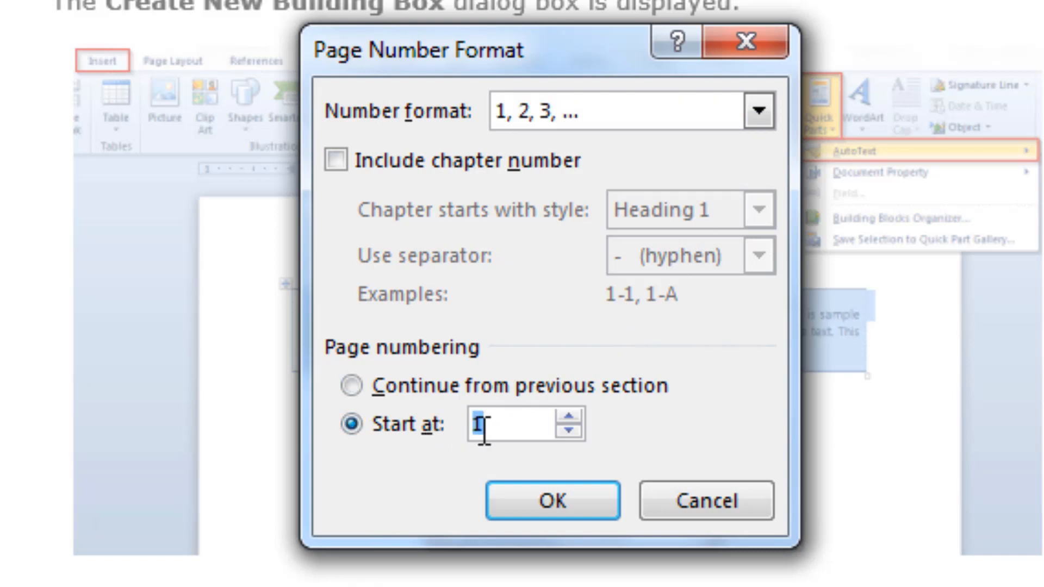
{"action": "left_click", "coordinate": [510, 425]}
{"action": "left_click", "coordinate": [546, 492]}
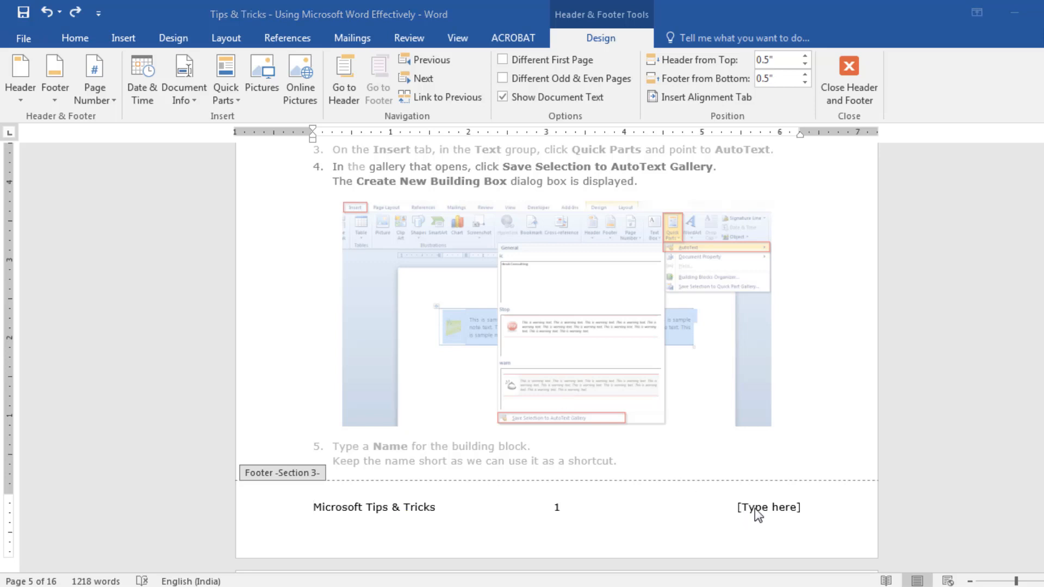
Replace the last placeholder of the Section 3 footer with a StyleRef field from Links and References that picks up the Heading 1 text
{"action": "left_click", "coordinate": [756, 509]}
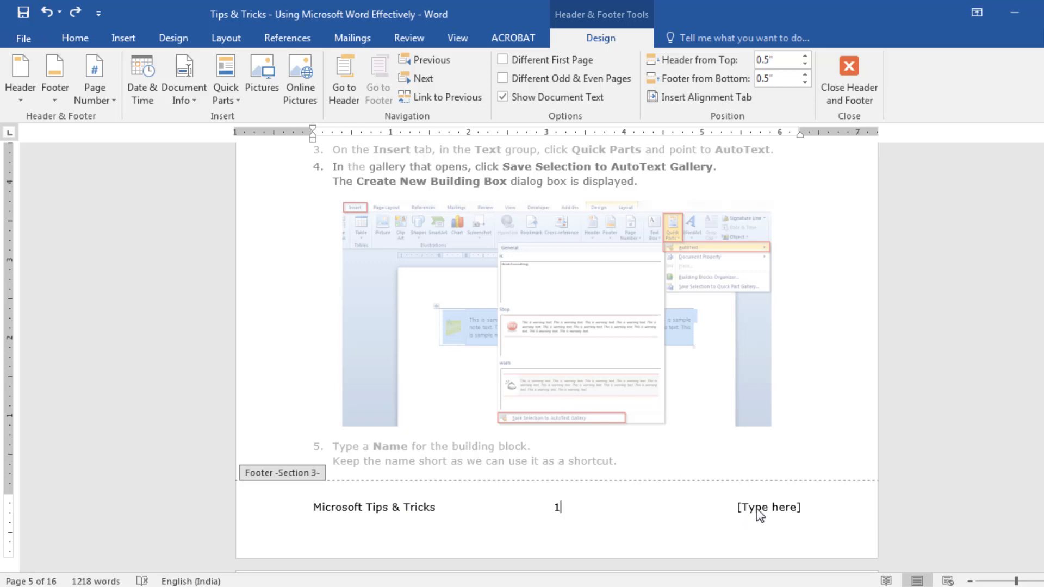
{"action": "left_click", "coordinate": [756, 509]}
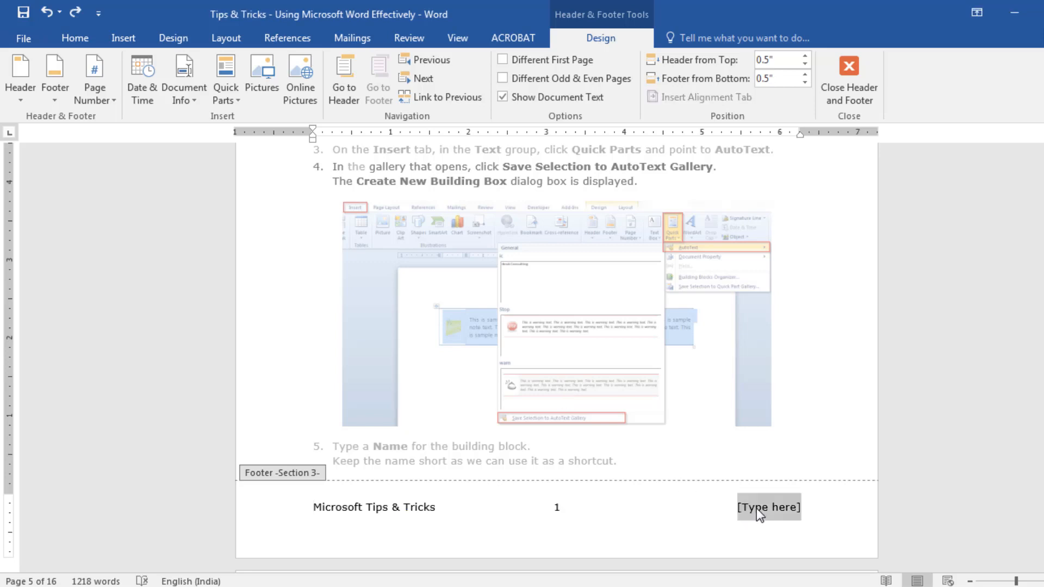
{"action": "left_click", "coordinate": [113, 37]}
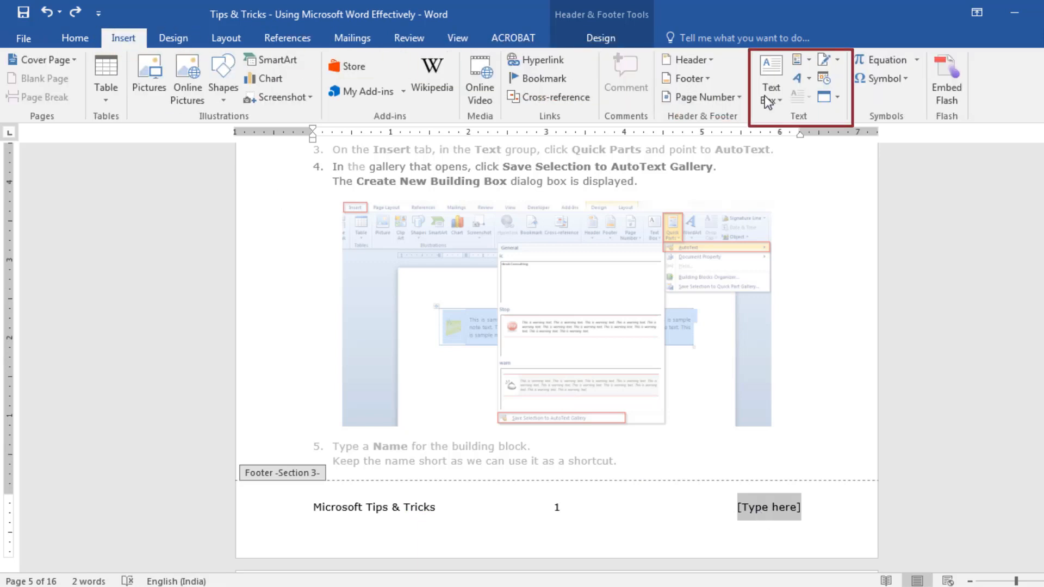
{"action": "left_click", "coordinate": [816, 68]}
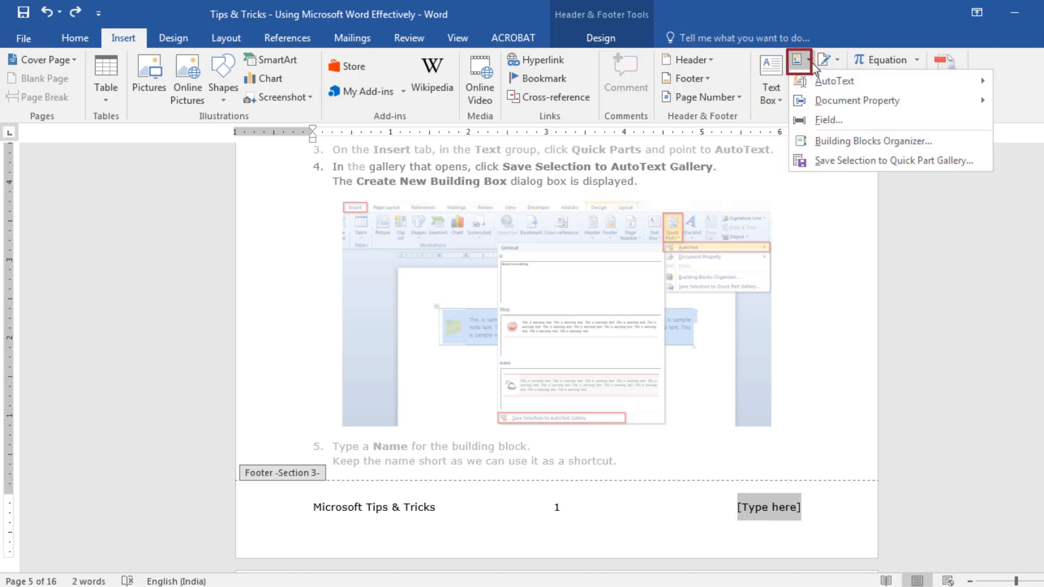
{"action": "left_click", "coordinate": [827, 121]}
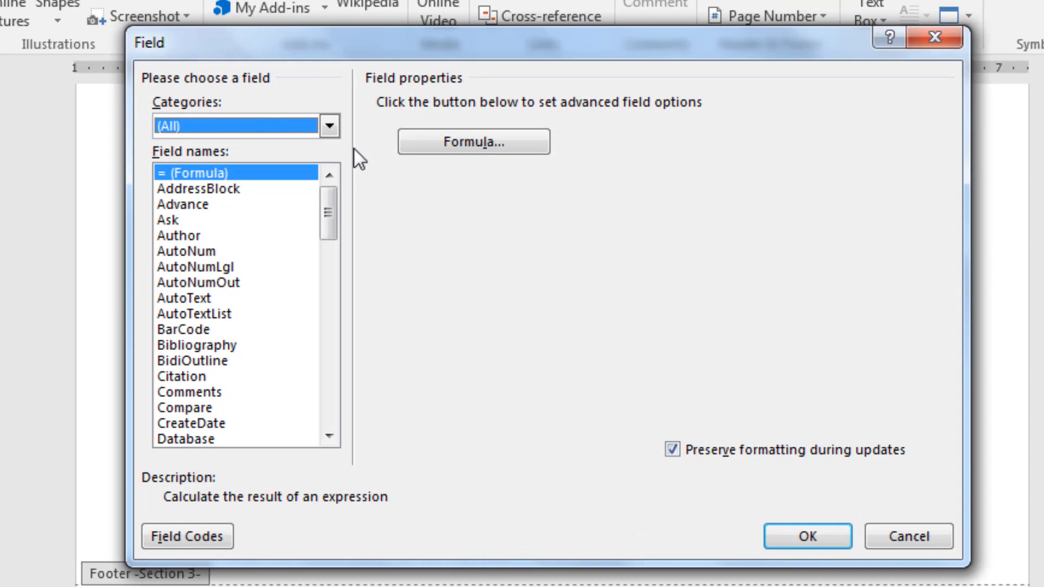
{"action": "left_click", "coordinate": [335, 132]}
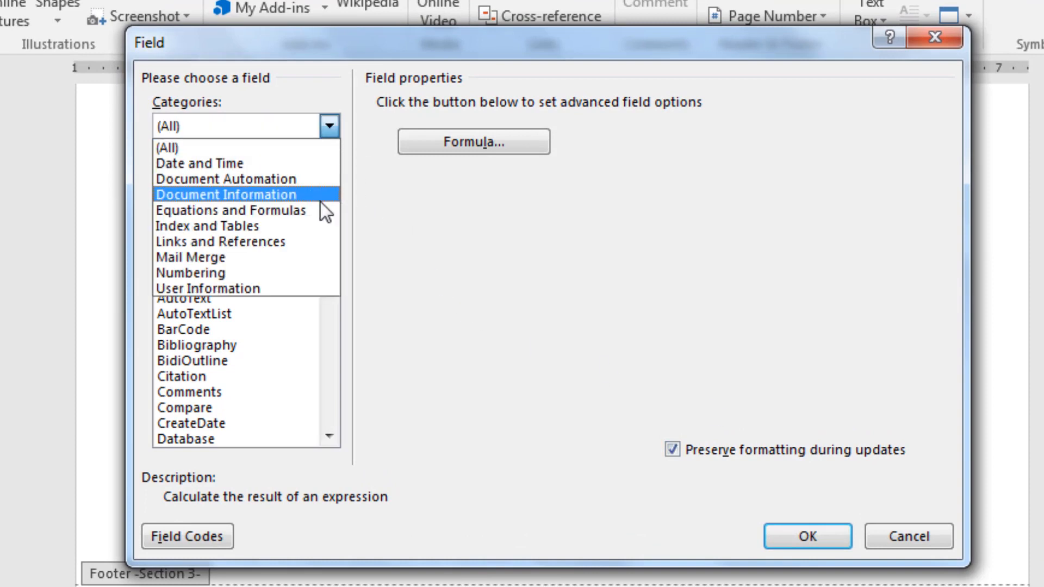
{"action": "left_click", "coordinate": [312, 241]}
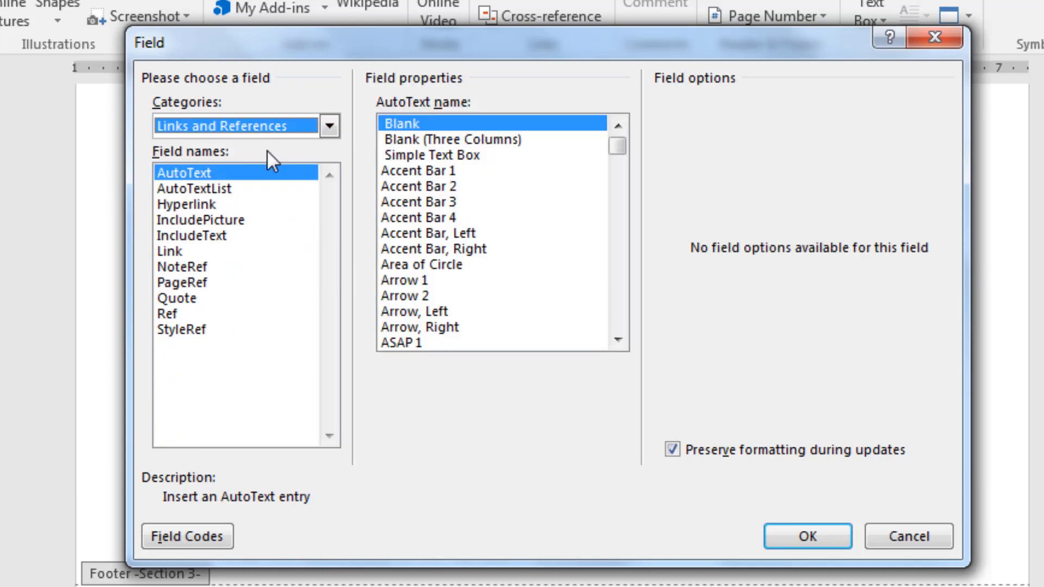
{"action": "left_click", "coordinate": [201, 334]}
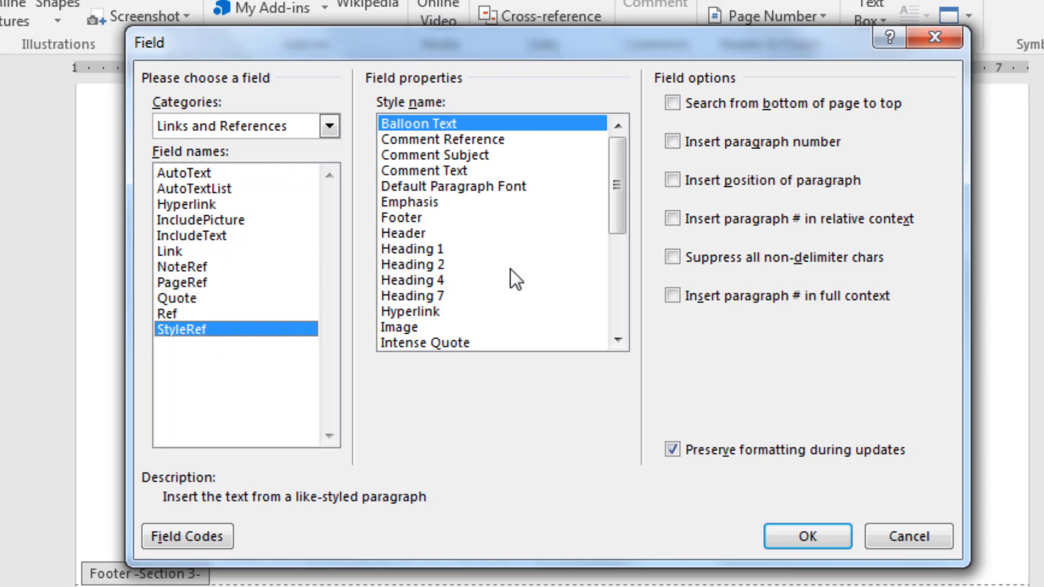
{"action": "left_click", "coordinate": [440, 248]}
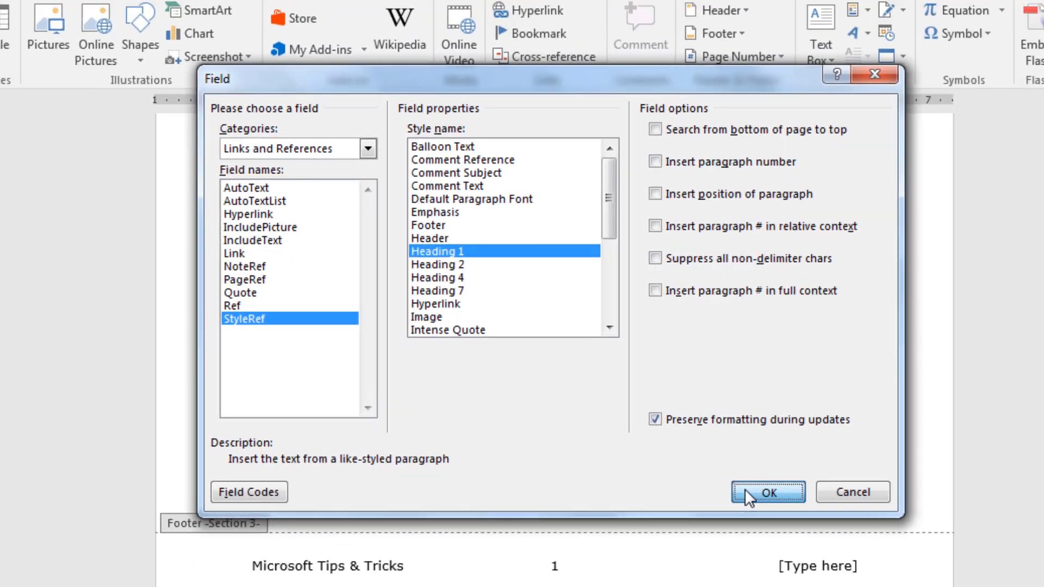
{"action": "left_click", "coordinate": [783, 537]}
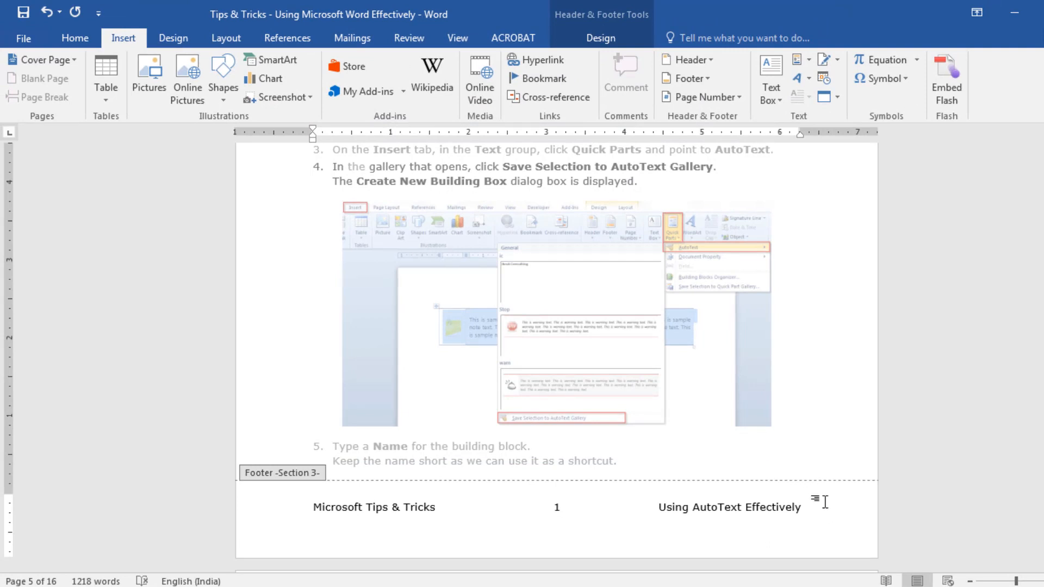
{"action": "left_click", "coordinate": [825, 502]}
Delete the page number from the Section 4 footer on the document's last page and close footer editing
{"action": "left_click_drag", "start_coordinate": [1043, 239], "coordinate": [1043, 498]}
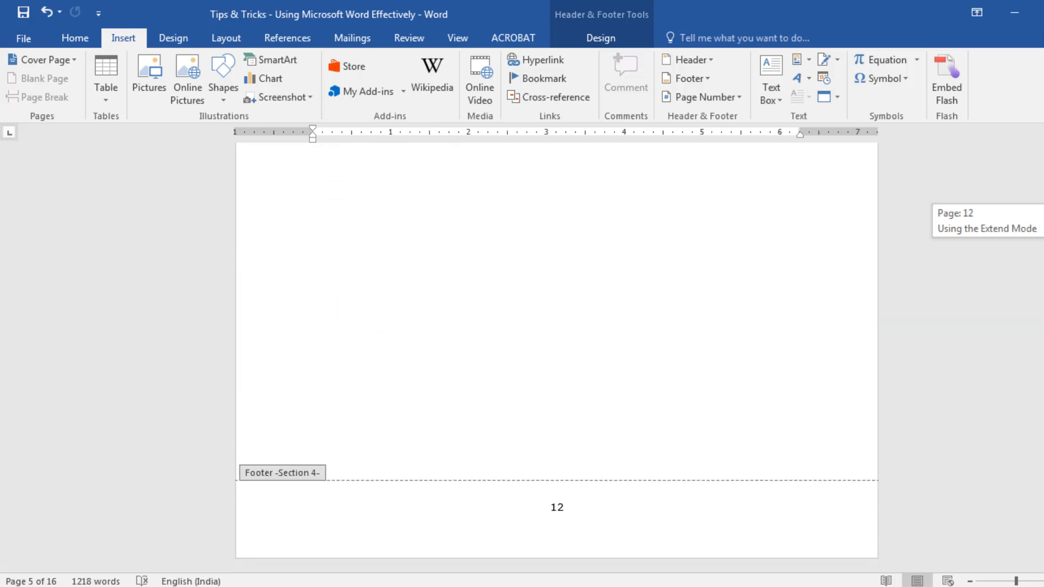
{"action": "left_click", "coordinate": [627, 508]}
{"action": "key", "text": "shift+Home"}
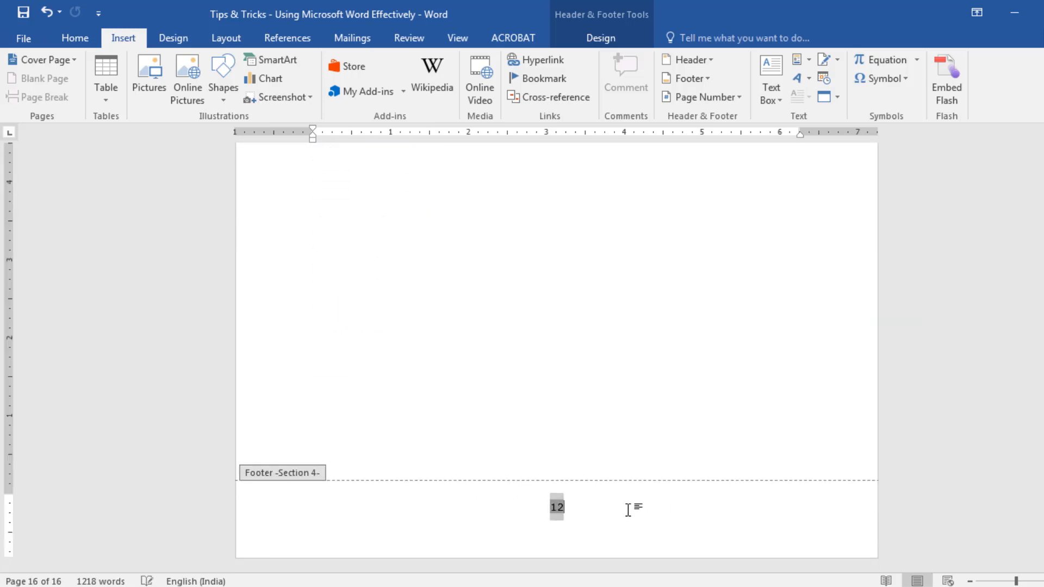
{"action": "key", "text": "BackSpace"}
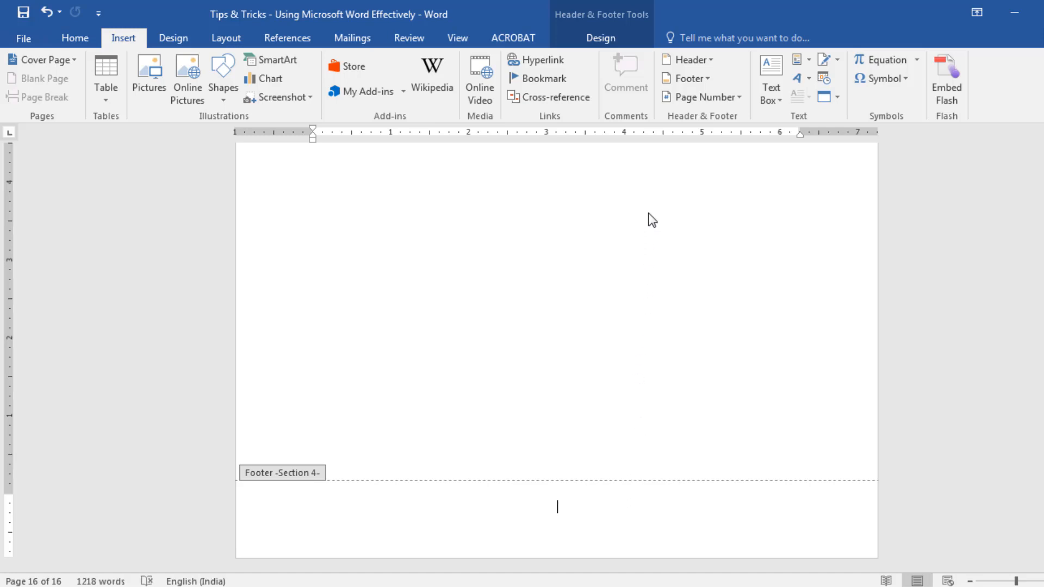
{"action": "left_click", "coordinate": [617, 40]}
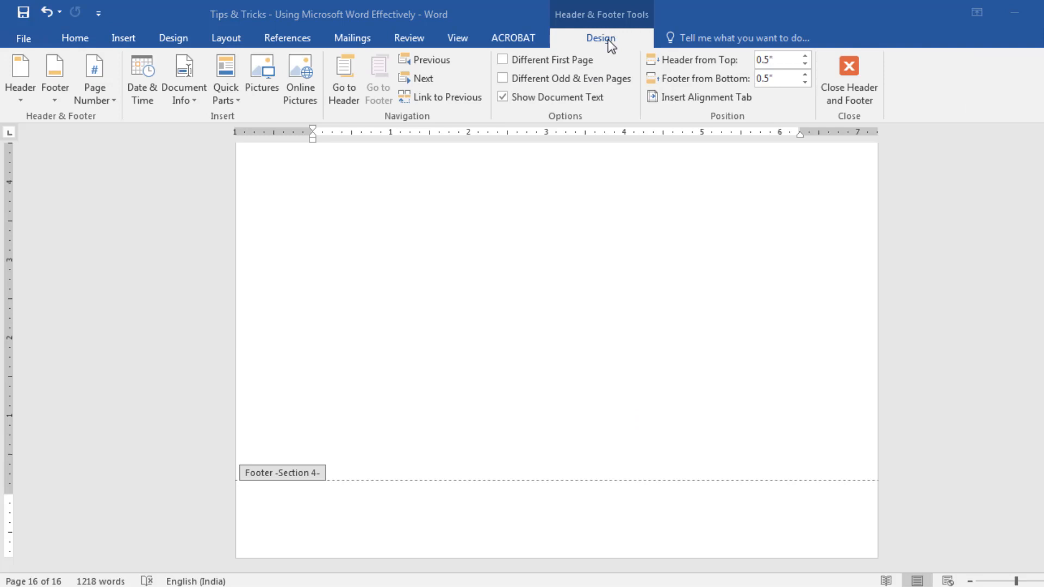
{"action": "left_click", "coordinate": [859, 85]}
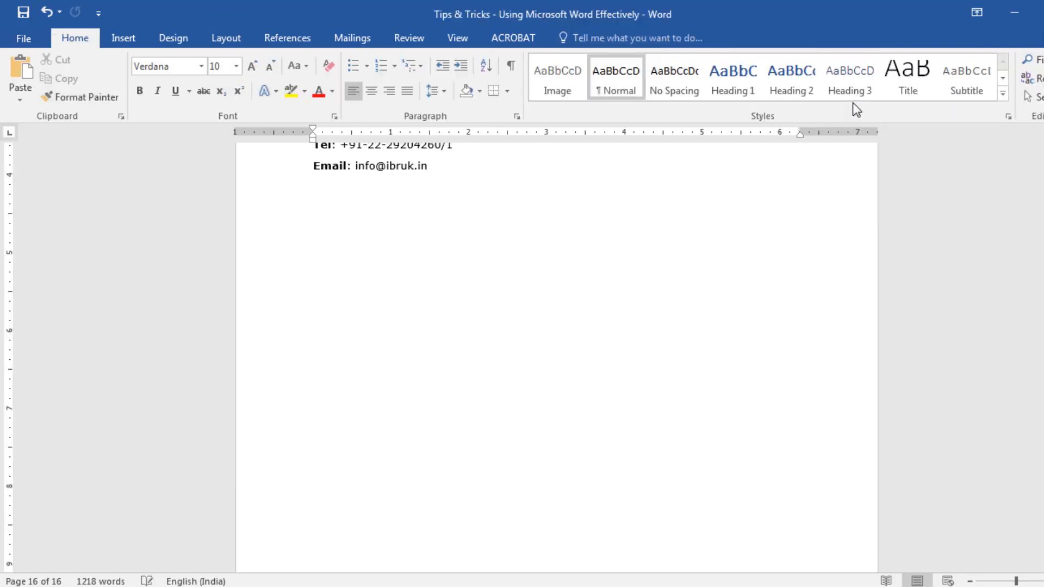
Update the entire table of contents to match the new page numbering and save the document
{"action": "left_click_drag", "start_coordinate": [1043, 547], "coordinate": [1043, 147]}
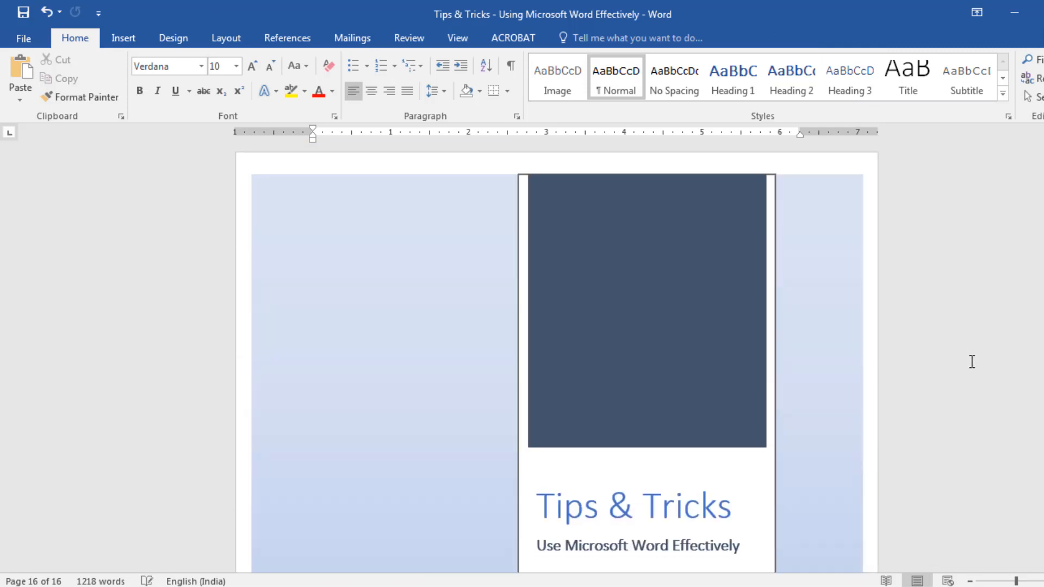
{"action": "scroll", "coordinate": [971, 381], "scroll_direction": "down", "scroll_amount": 6}
{"action": "scroll", "coordinate": [953, 438], "scroll_direction": "down", "scroll_amount": 12}
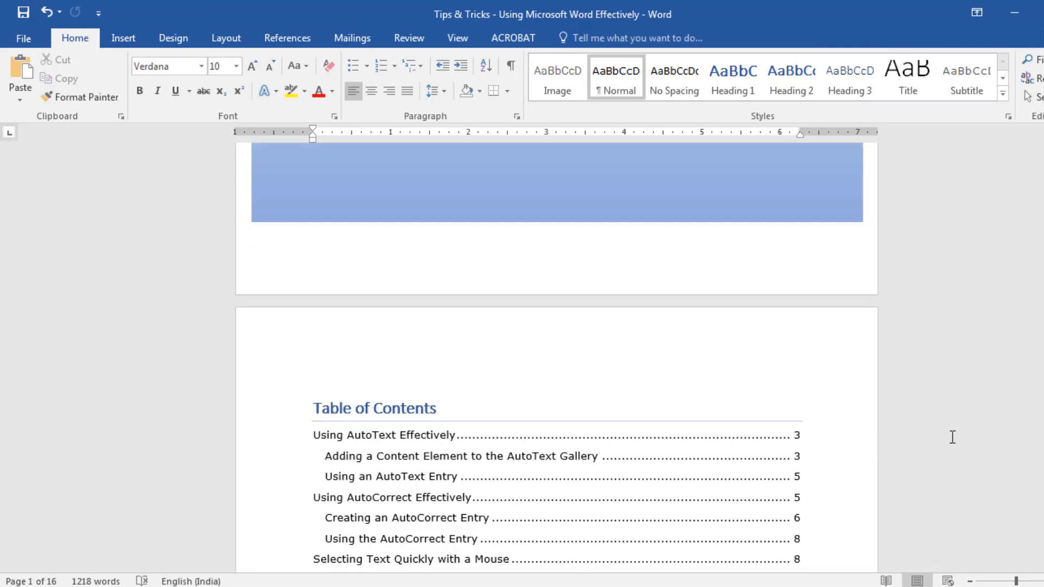
{"action": "scroll", "coordinate": [953, 438], "scroll_direction": "down", "scroll_amount": 15}
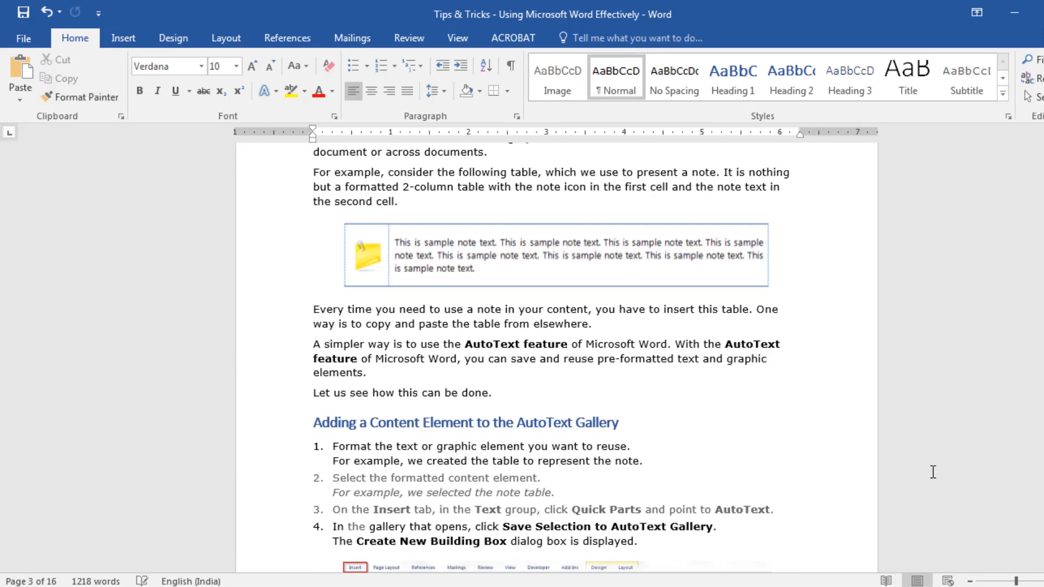
{"action": "scroll", "coordinate": [933, 472], "scroll_direction": "down", "scroll_amount": 5}
{"action": "left_click", "coordinate": [932, 471]}
{"action": "left_click_drag", "start_coordinate": [1043, 245], "coordinate": [1043, 565]}
{"action": "left_click", "coordinate": [831, 260]}
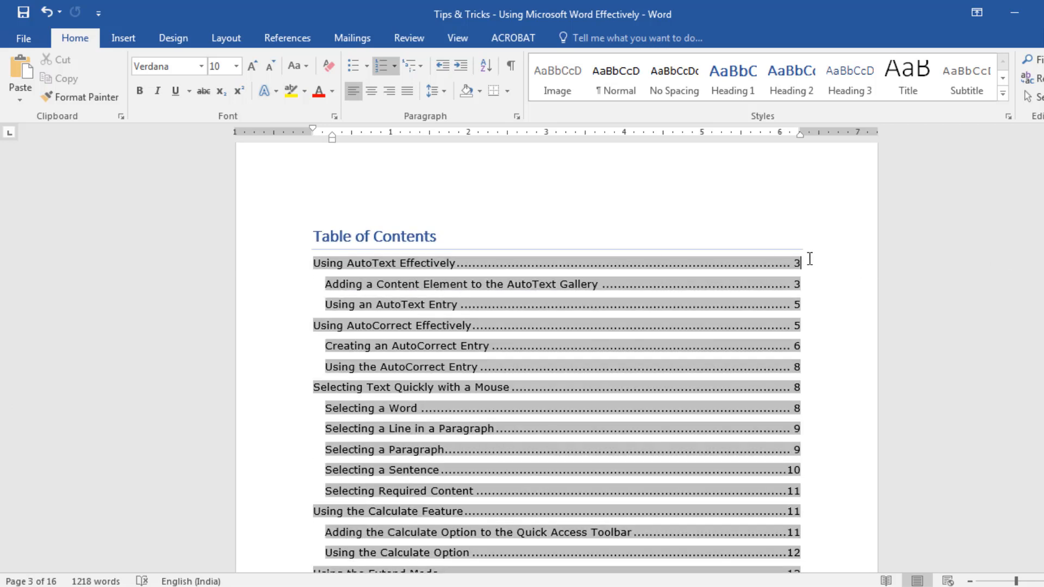
{"action": "left_click", "coordinate": [419, 202]}
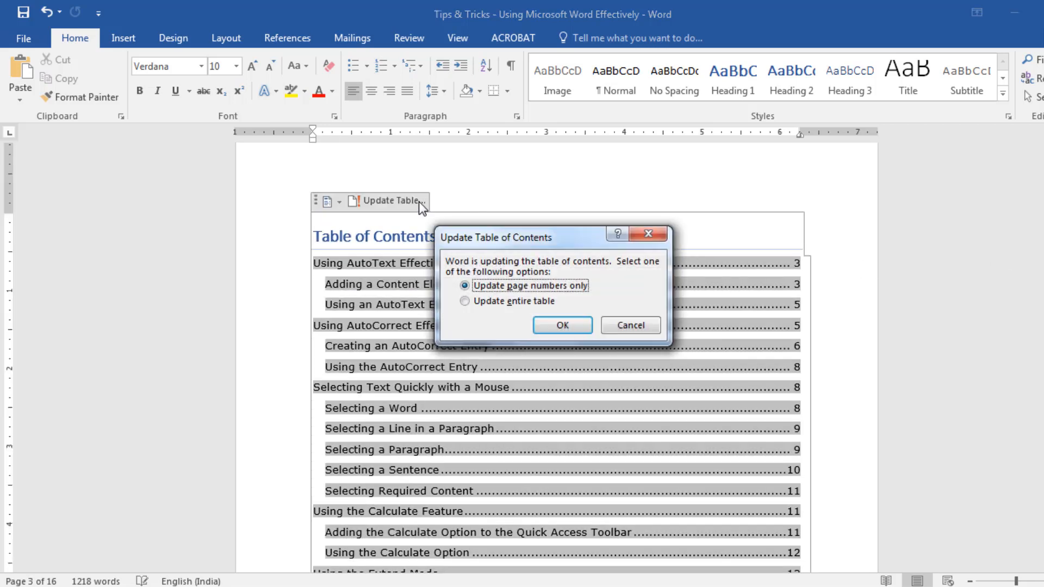
{"action": "left_click", "coordinate": [481, 301]}
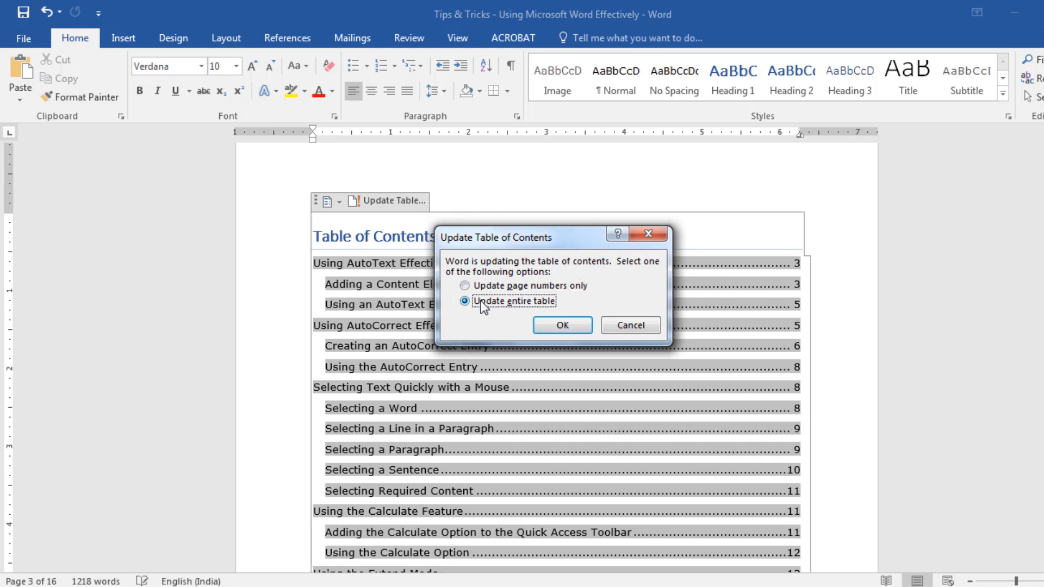
{"action": "left_click", "coordinate": [563, 325]}
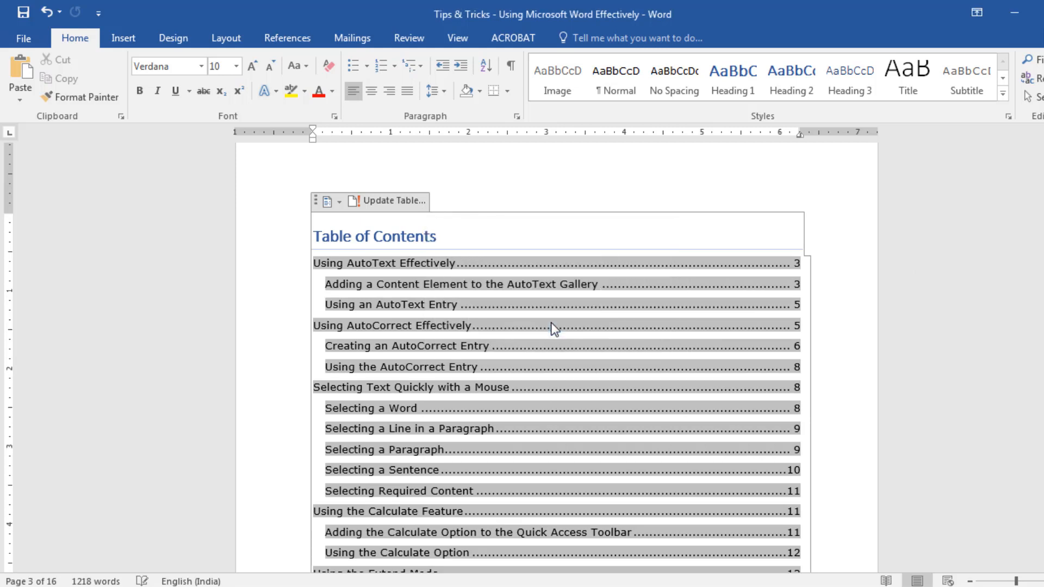
{"action": "key", "text": "ctrl+s"}
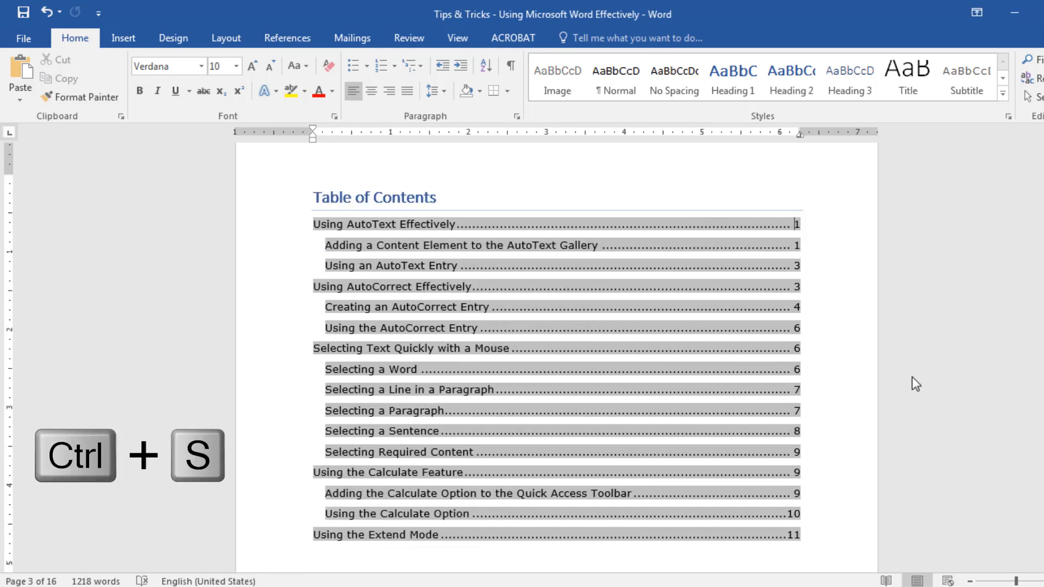